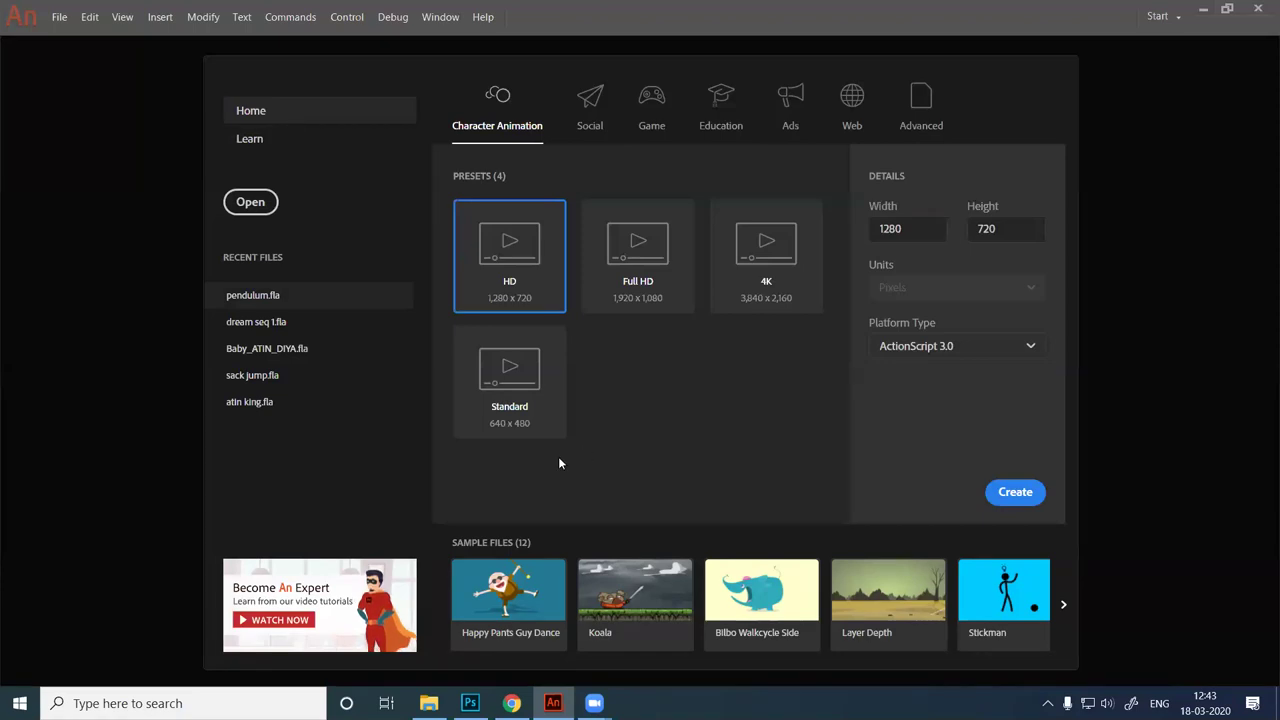
# Look through the recommended tutorials in the Learn section of the start screen.
pyautogui.click(269, 141)
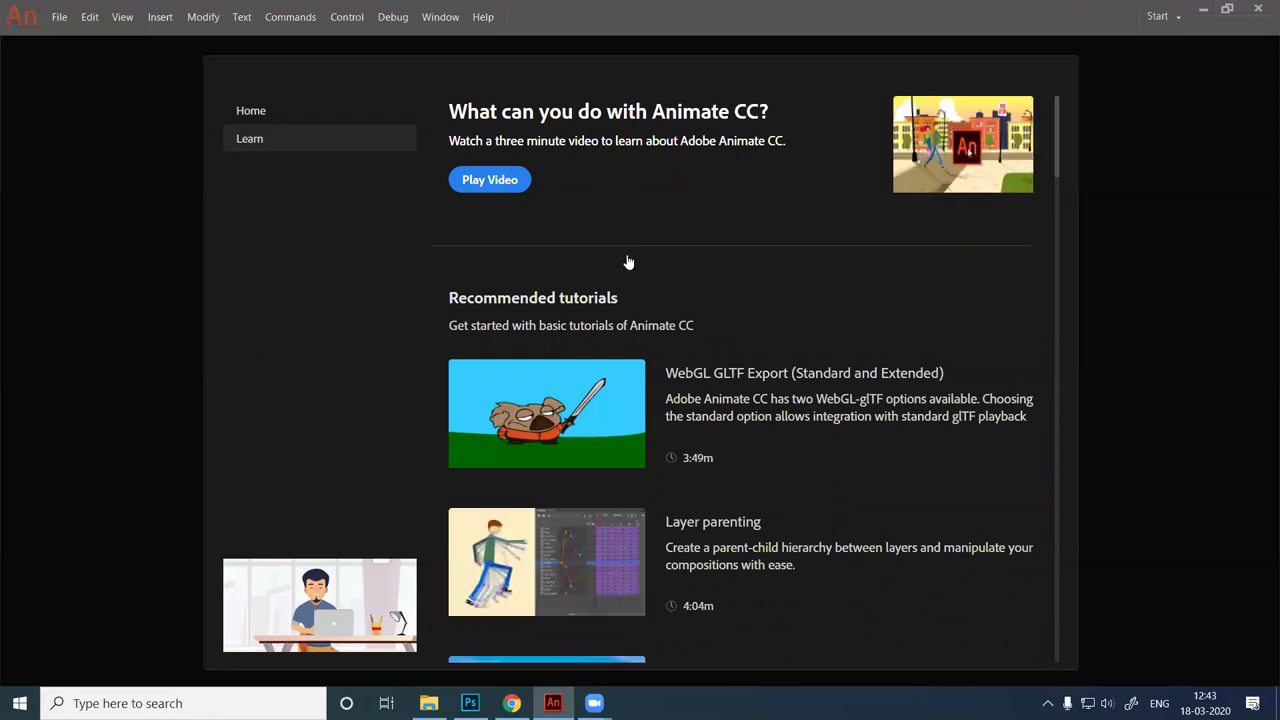
pyautogui.scroll(-5, 628, 262)
pyautogui.scroll(-1, 628, 262)
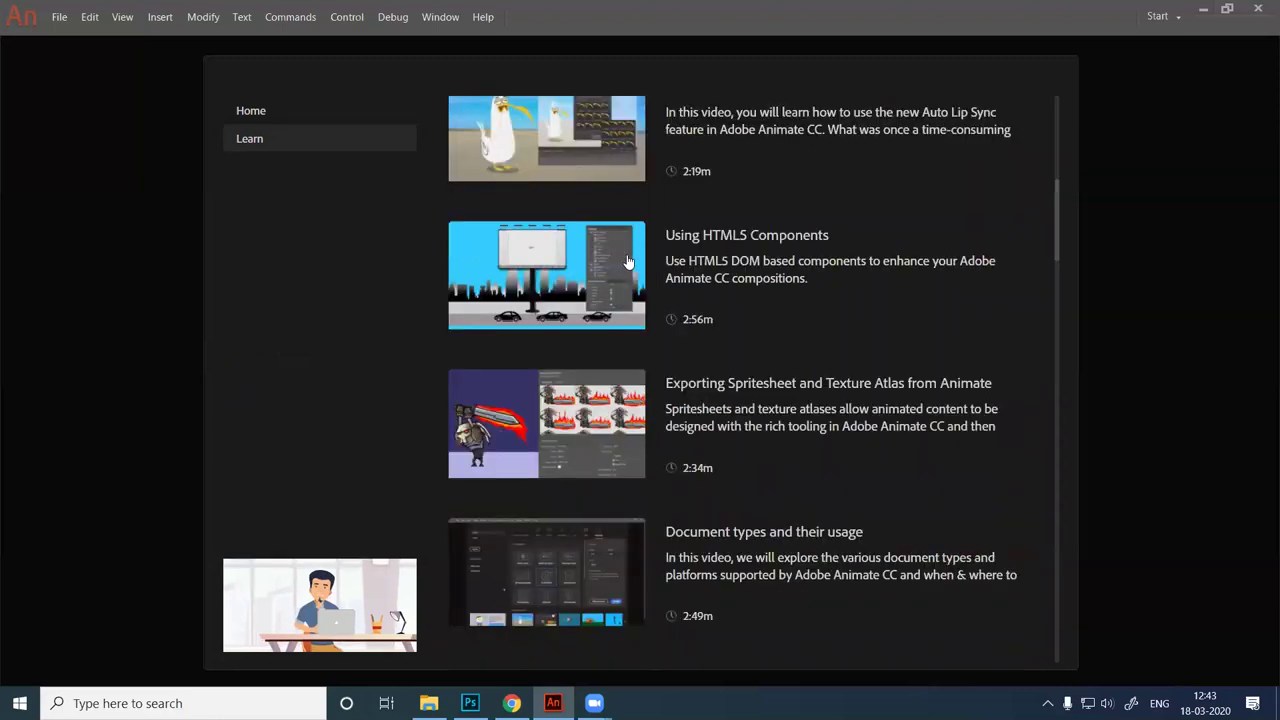
pyautogui.scroll(-4, 628, 262)
pyautogui.scroll(-7, 628, 262)
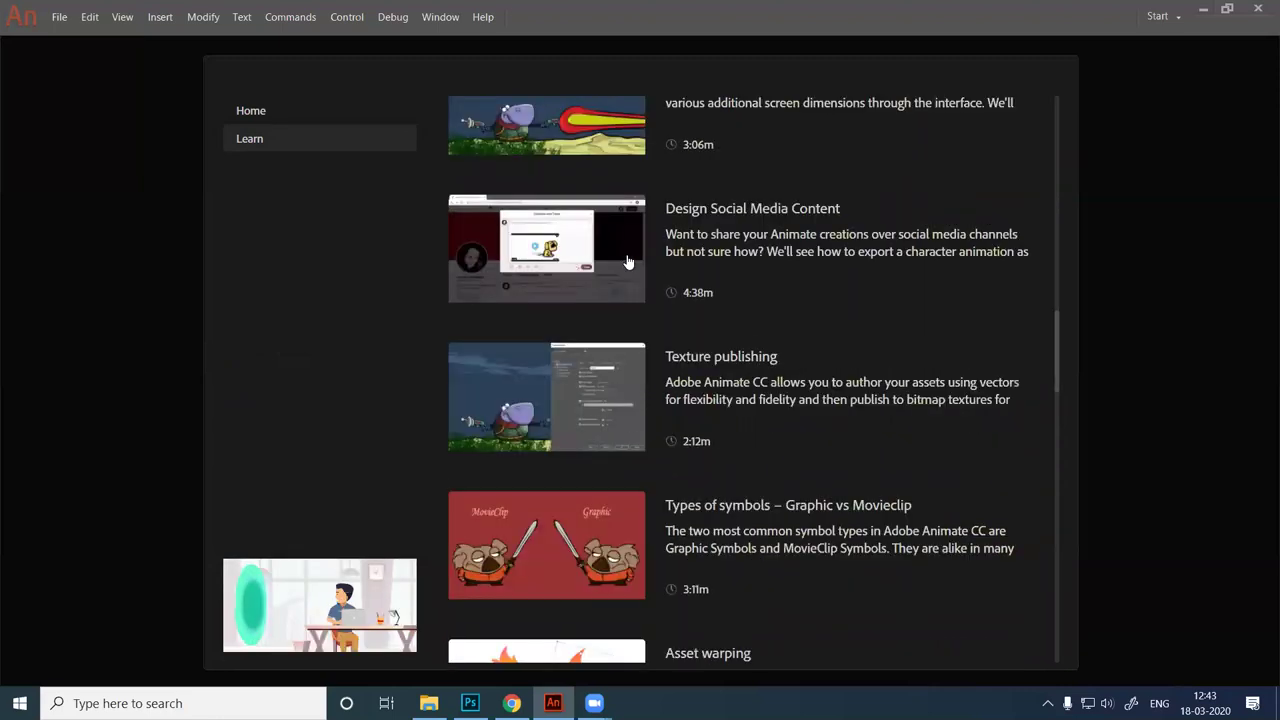
pyautogui.scroll(-6, 628, 262)
pyautogui.scroll(1, 627, 262)
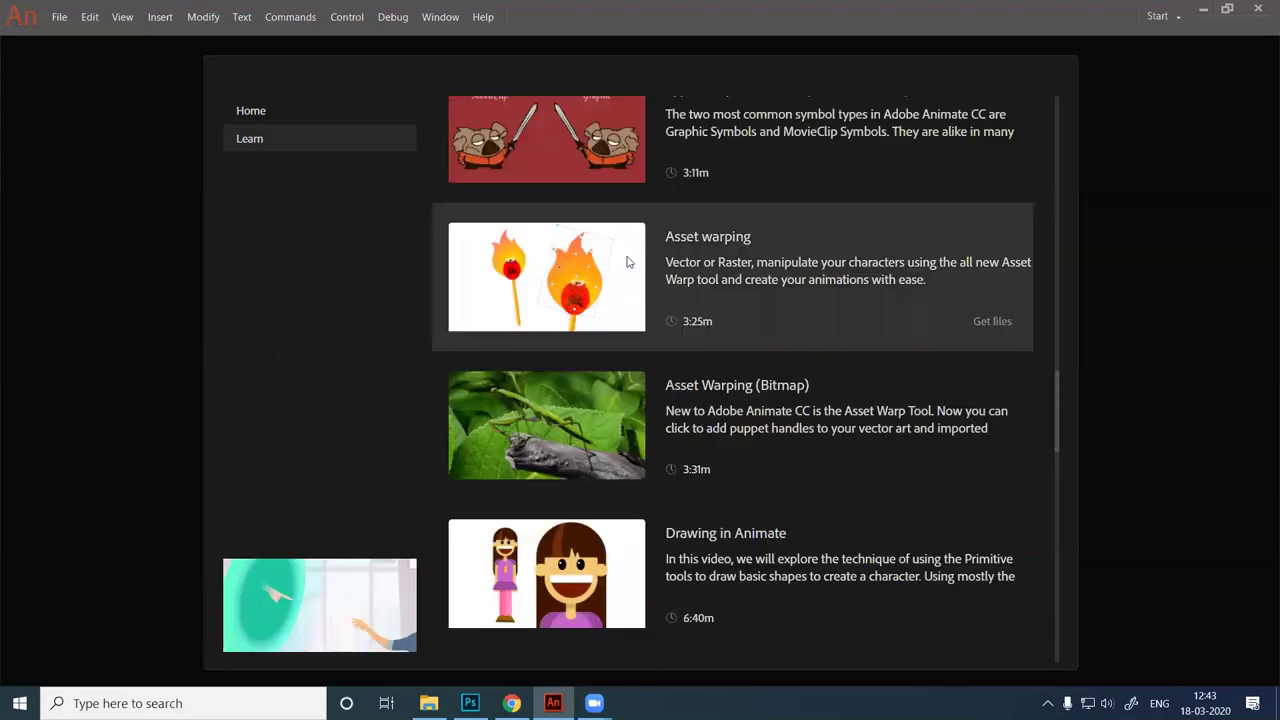
pyautogui.scroll(2, 628, 262)
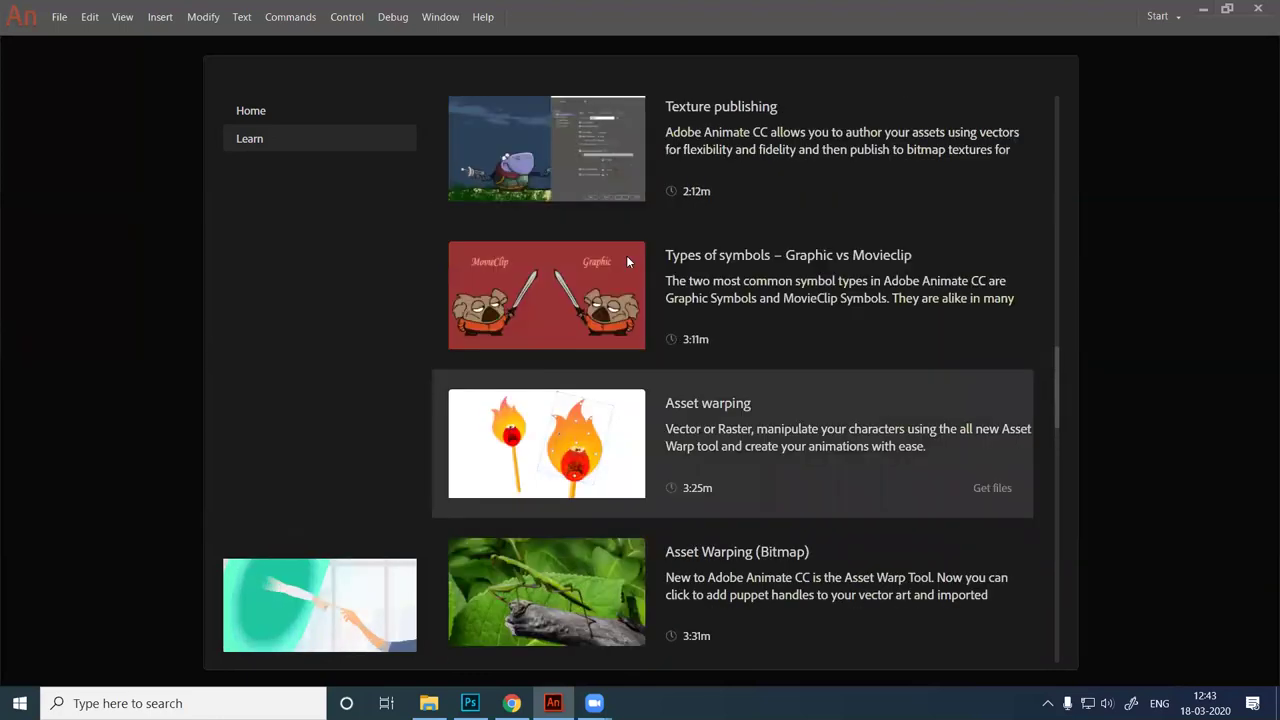
pyautogui.scroll(2, 628, 262)
pyautogui.scroll(5, 628, 262)
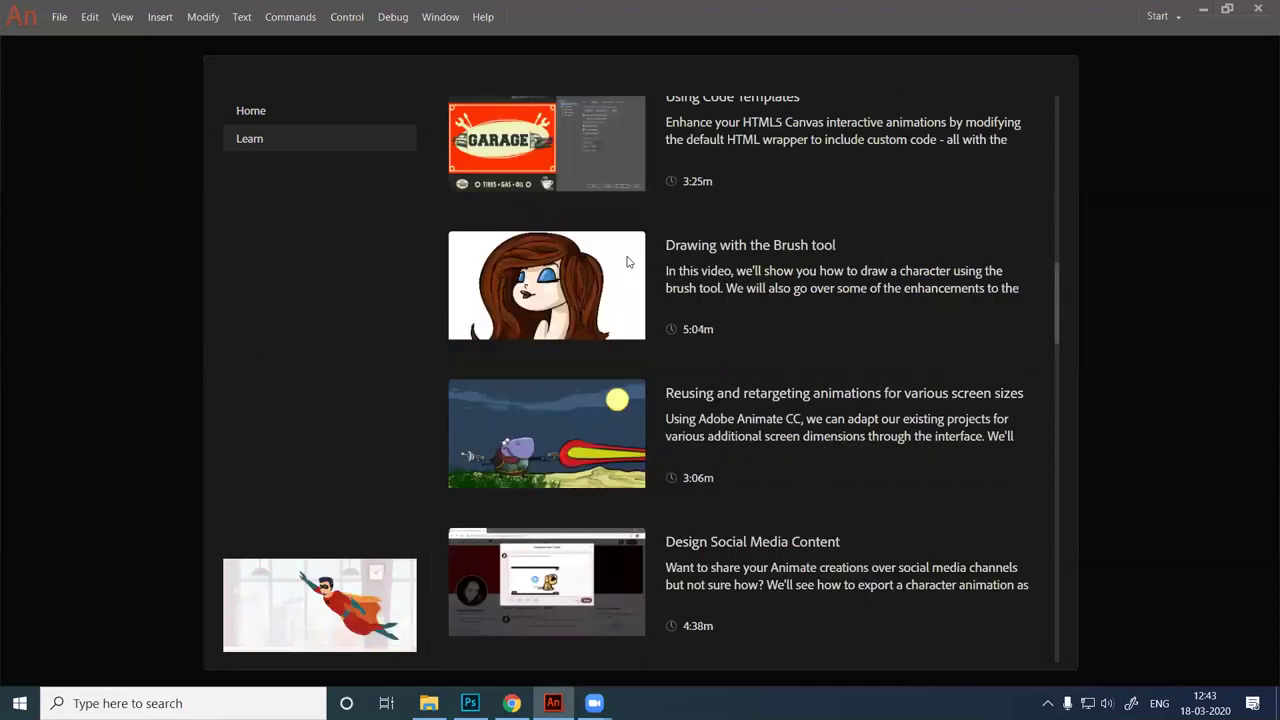
pyautogui.scroll(3, 628, 262)
pyautogui.scroll(3, 628, 262)
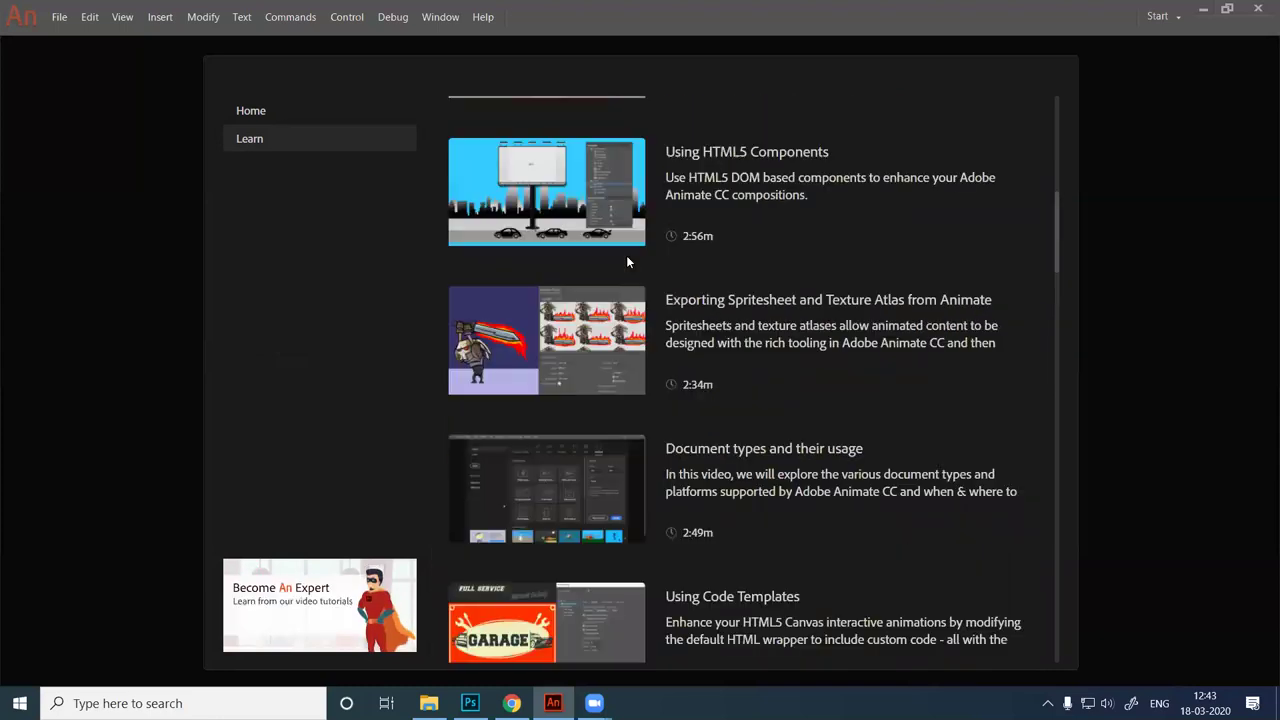
pyautogui.scroll(5, 628, 262)
pyautogui.scroll(3, 607, 259)
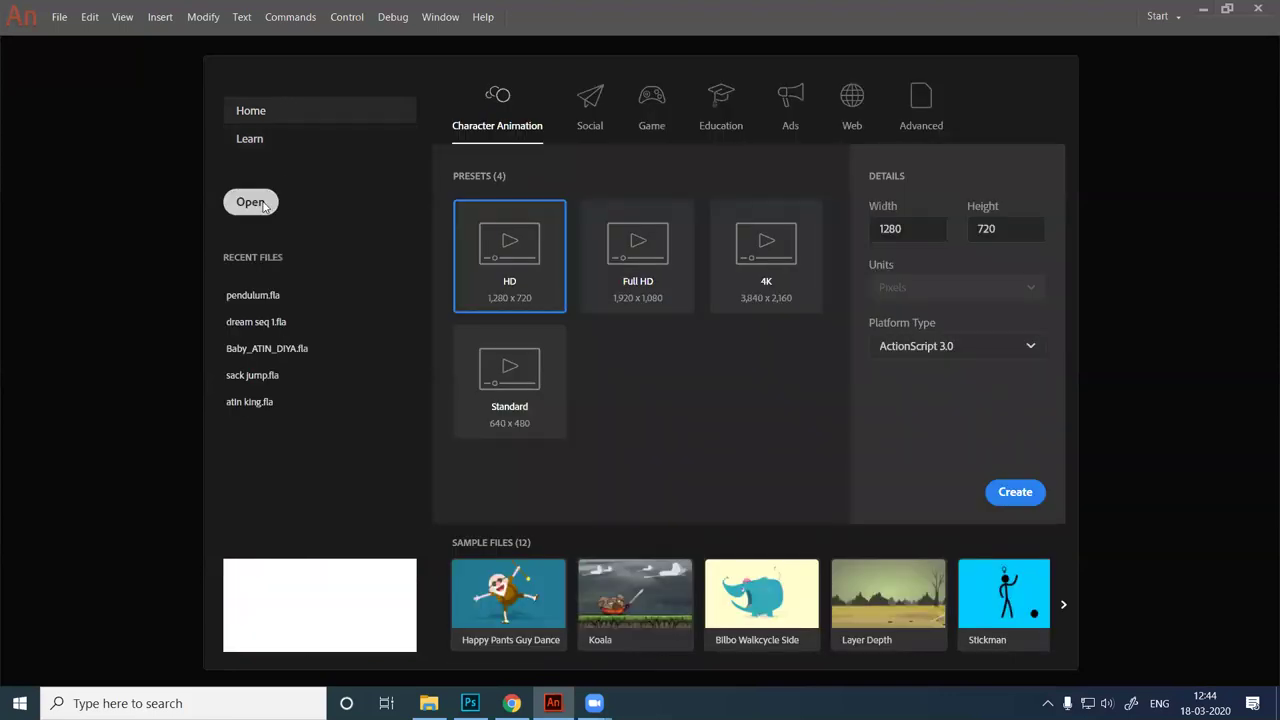
# Create a new Character Animation document with the HD 1280 x 720 preset and the ActionScript 3.0 platform type.
pyautogui.click(250, 204)
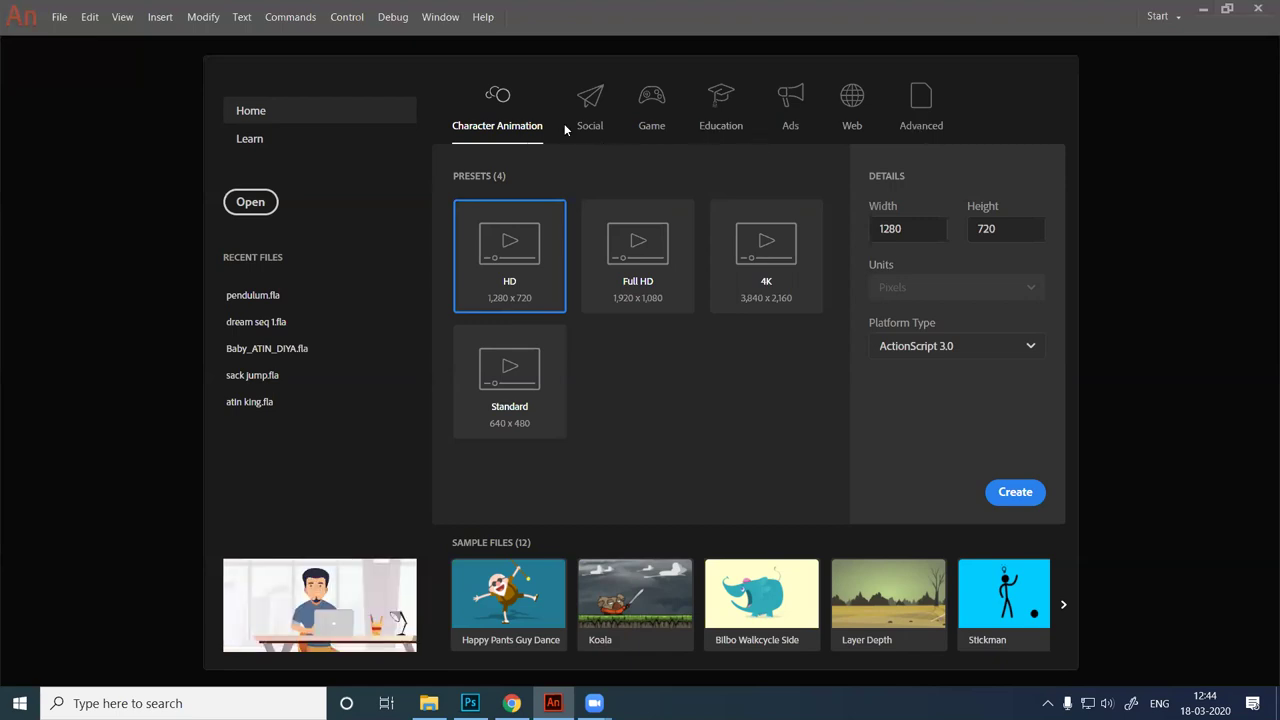
pyautogui.click(914, 125)
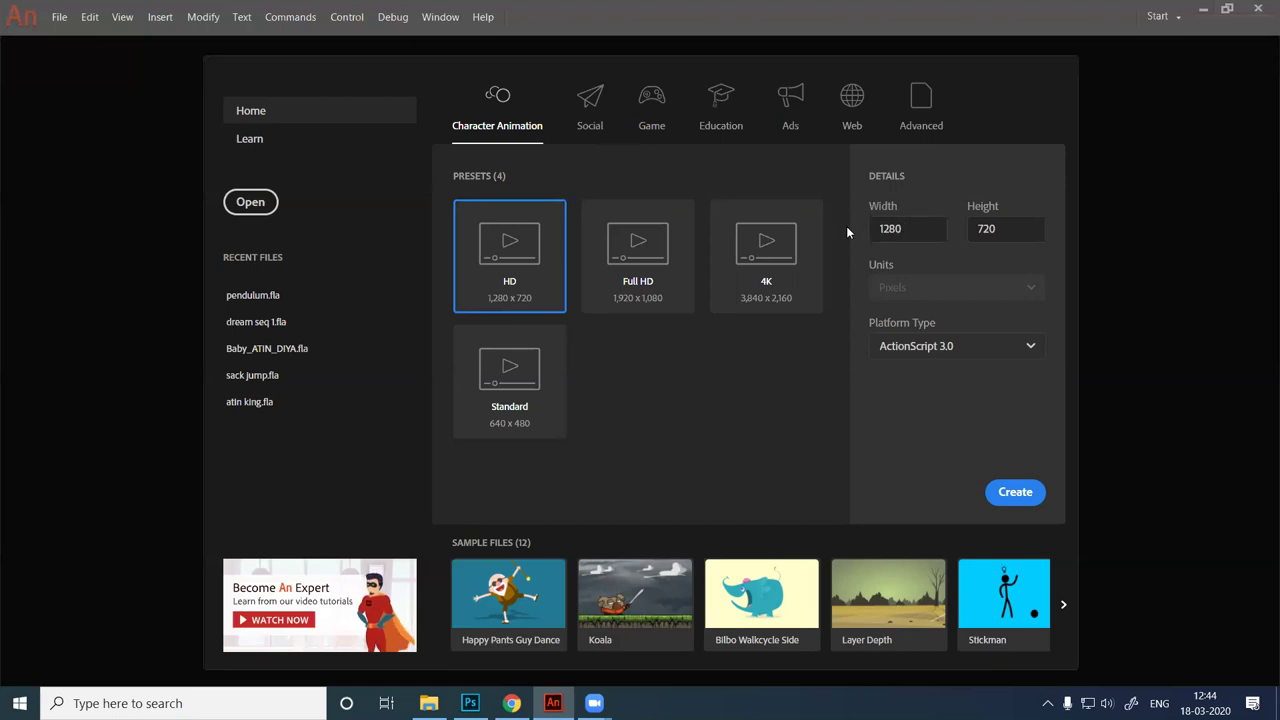
pyautogui.press('Tab')
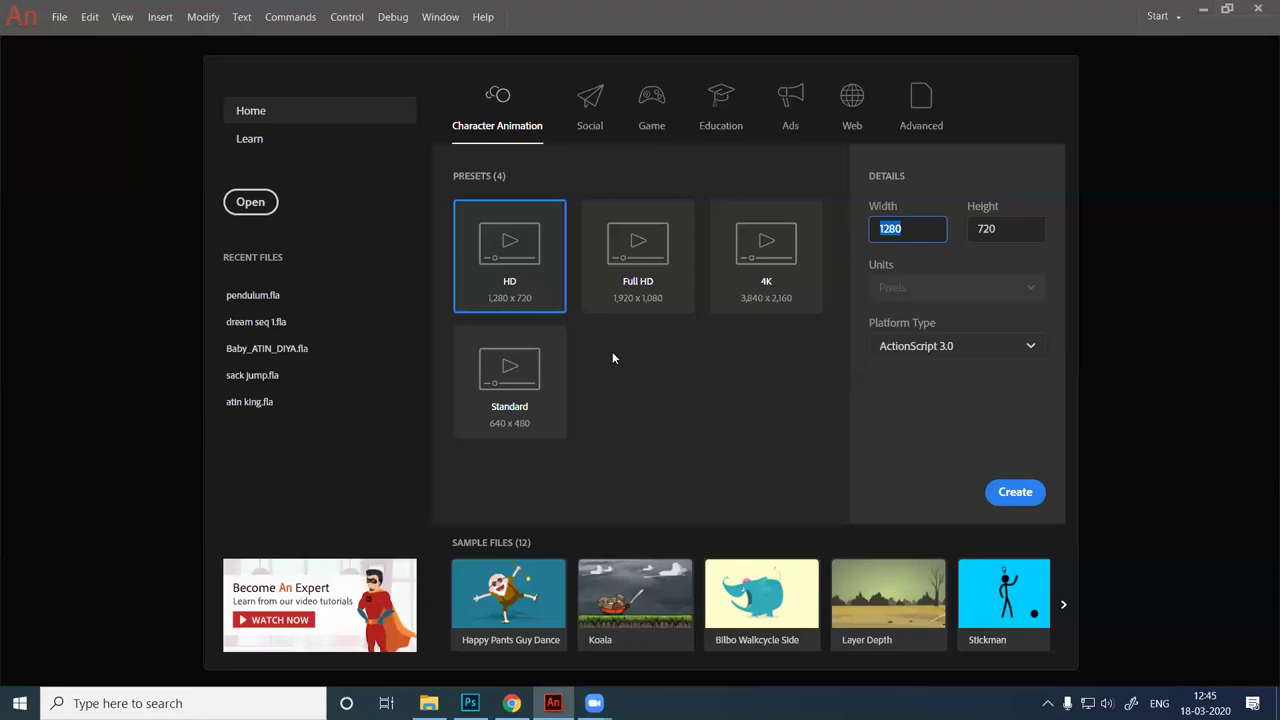
pyautogui.click(909, 358)
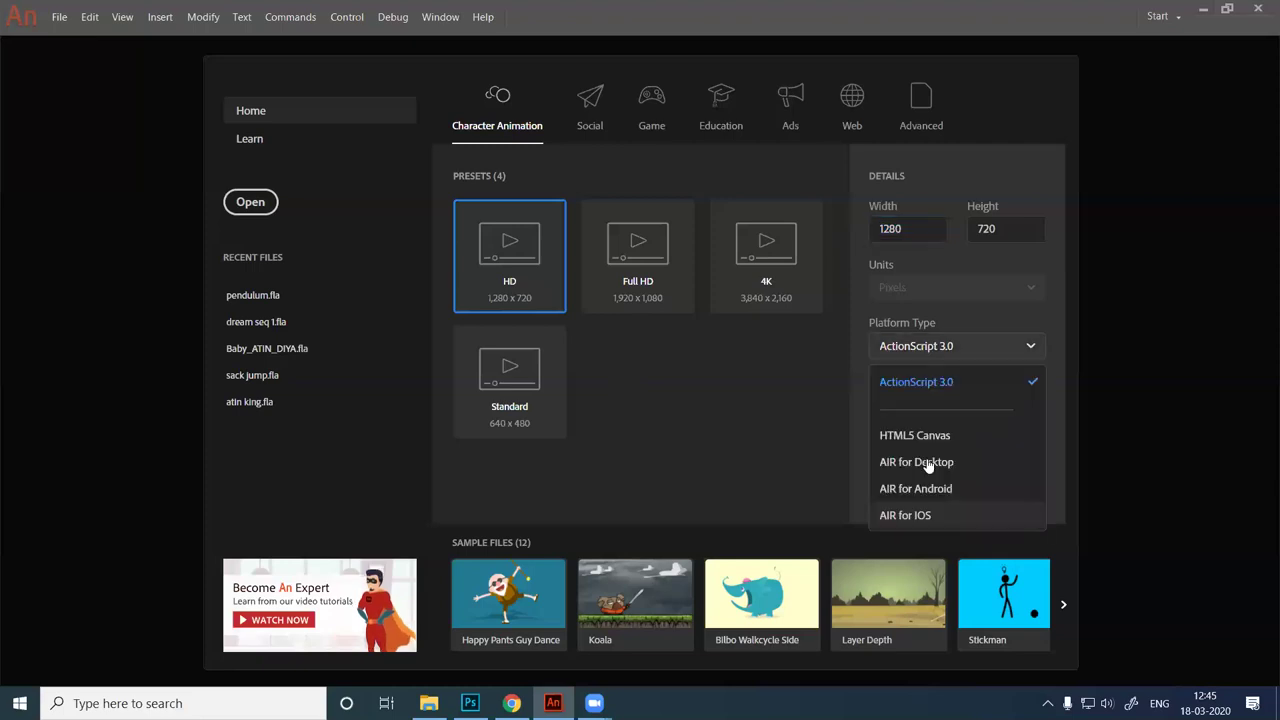
pyautogui.click(922, 388)
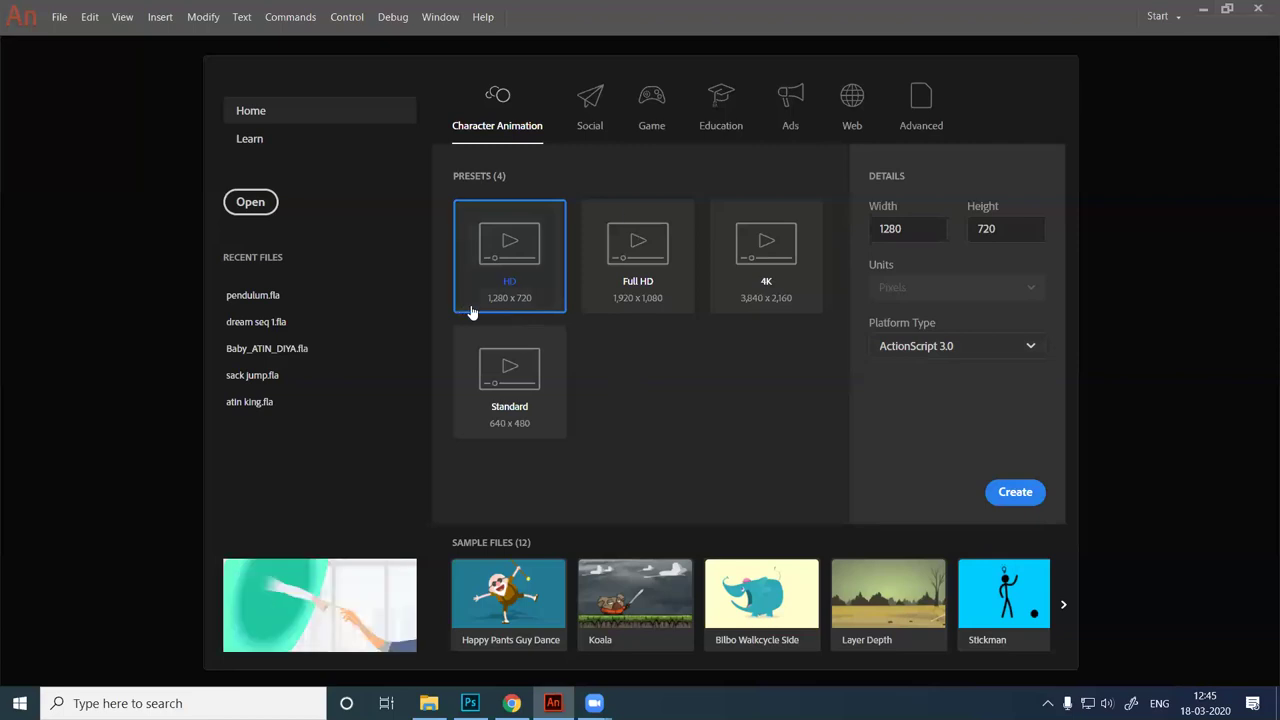
pyautogui.click(1005, 492)
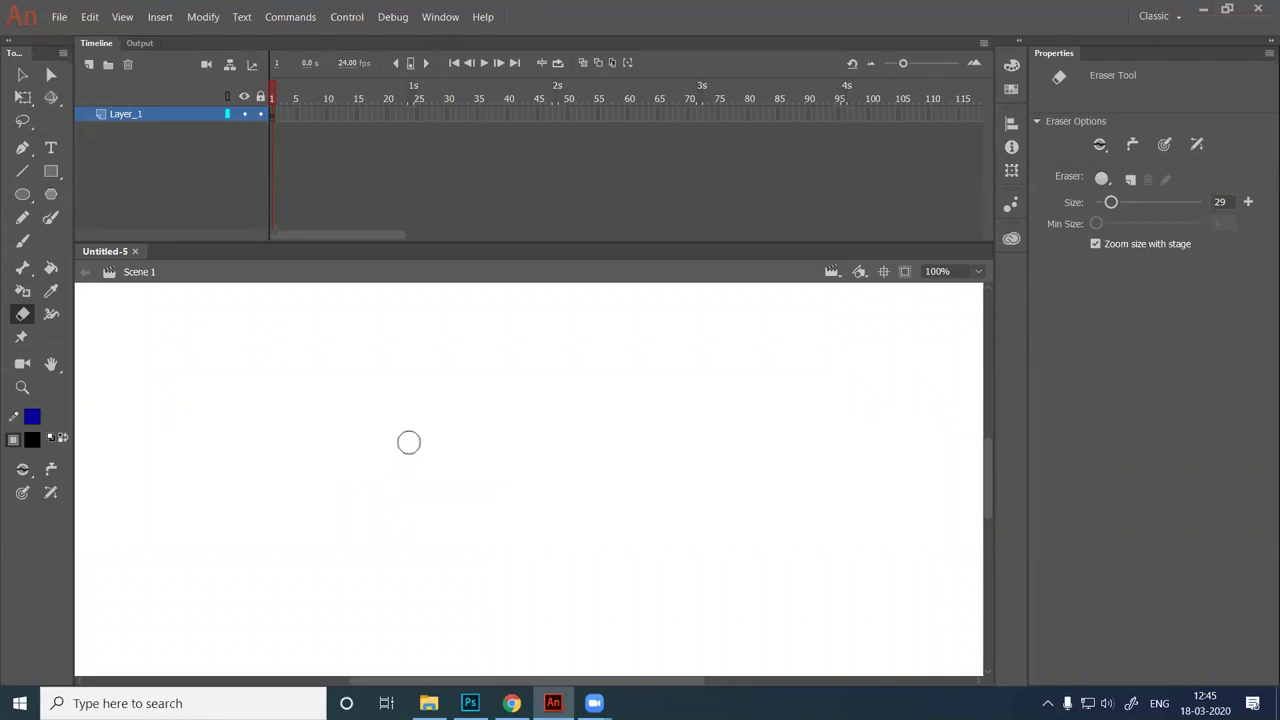
# Try the Essentials and Designer workspaces and return to the Classic workspace.
pyautogui.click(1148, 17)
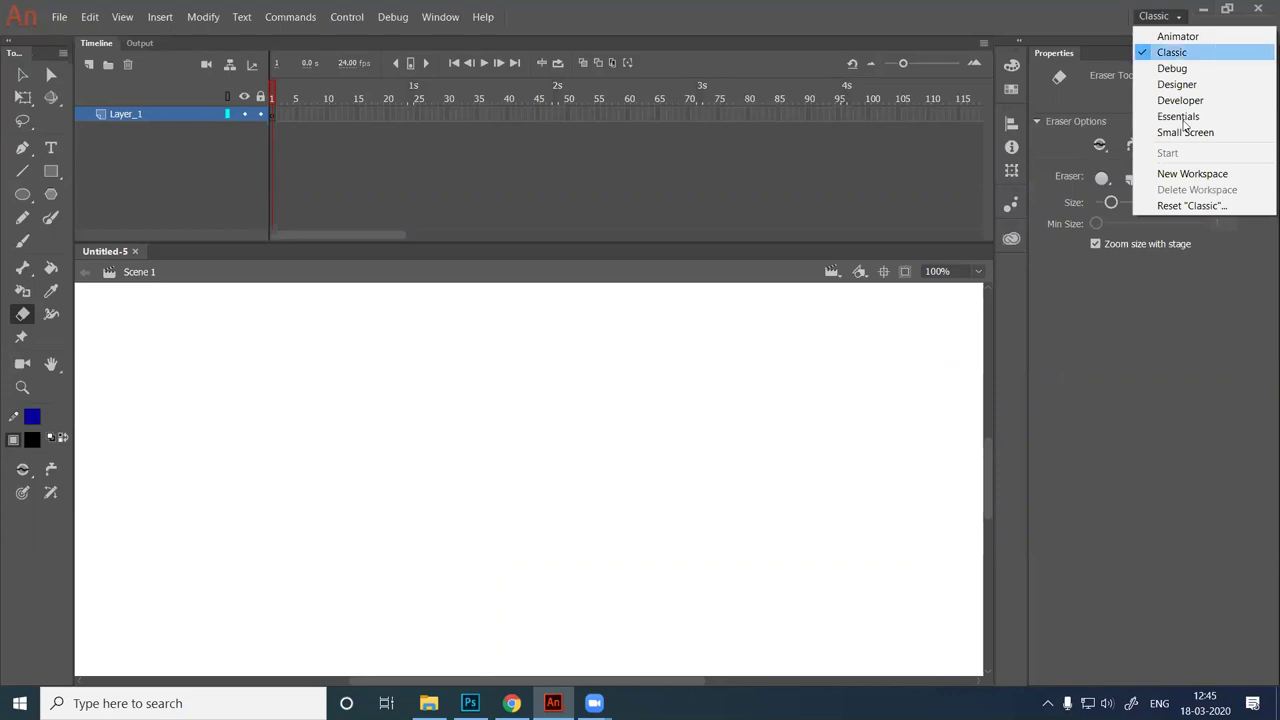
pyautogui.click(1180, 117)
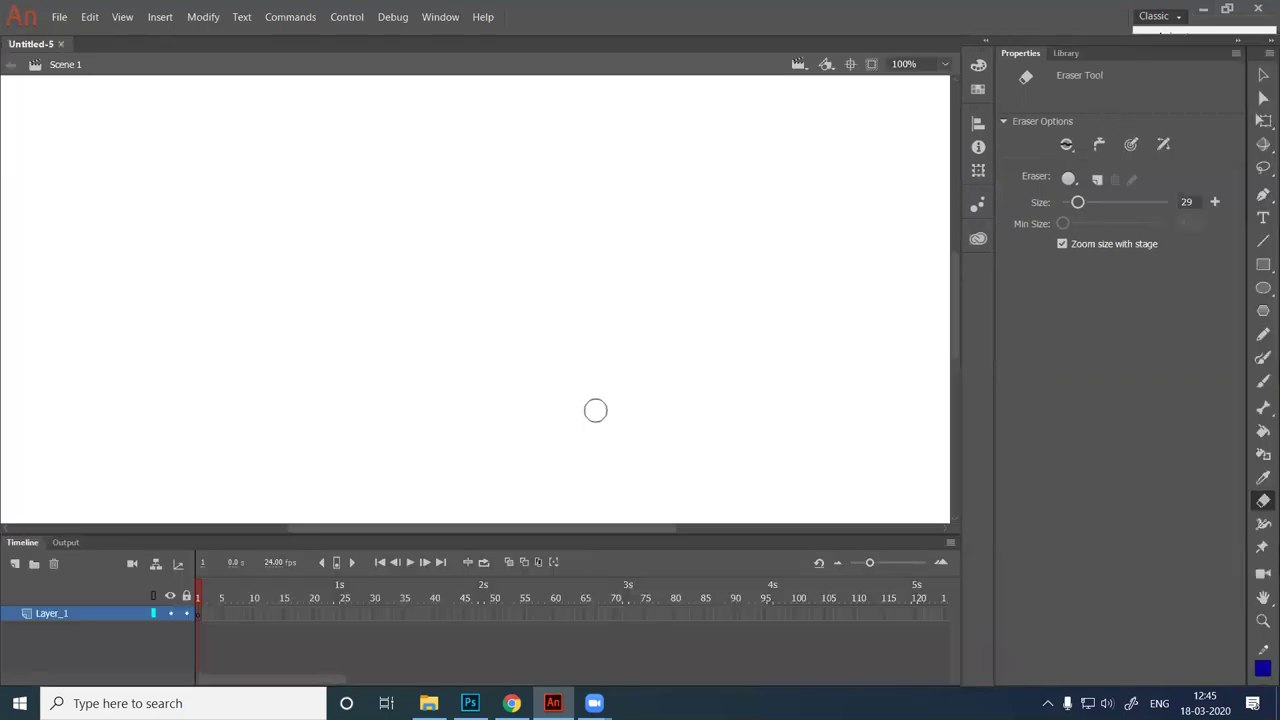
pyautogui.click(1150, 16)
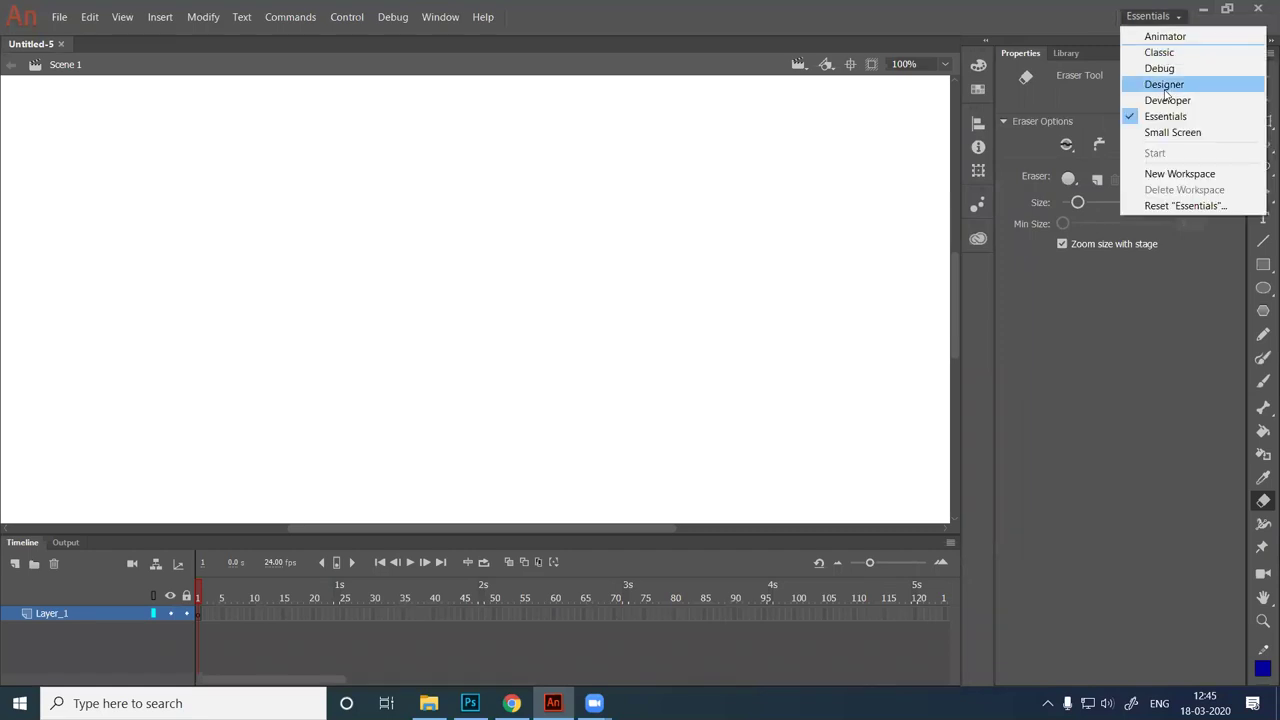
pyautogui.press('Return')
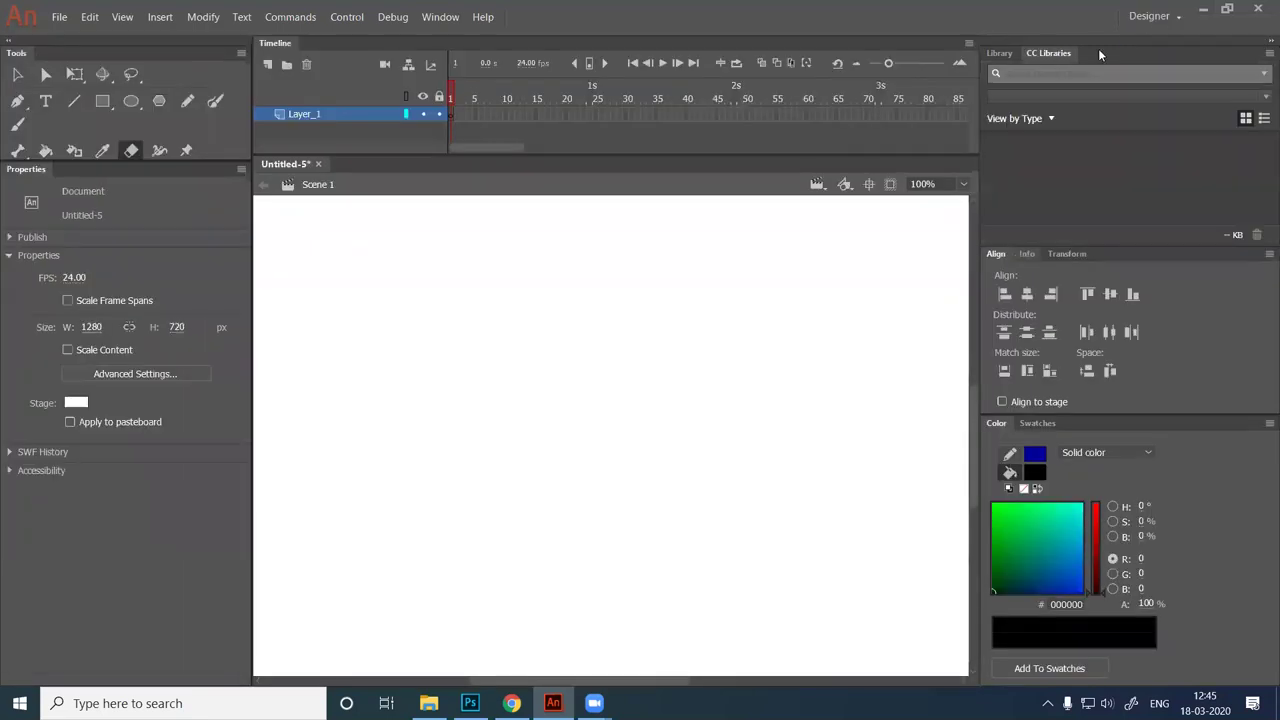
pyautogui.click(1155, 17)
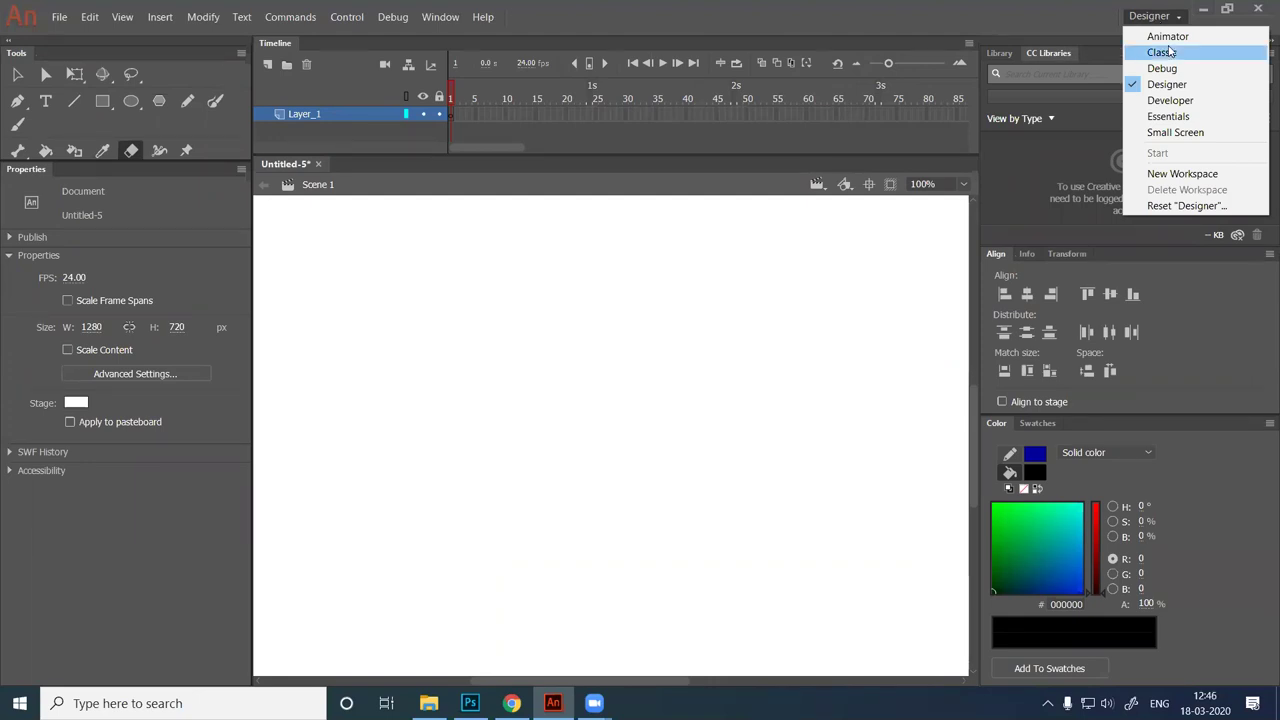
pyautogui.click(1164, 52)
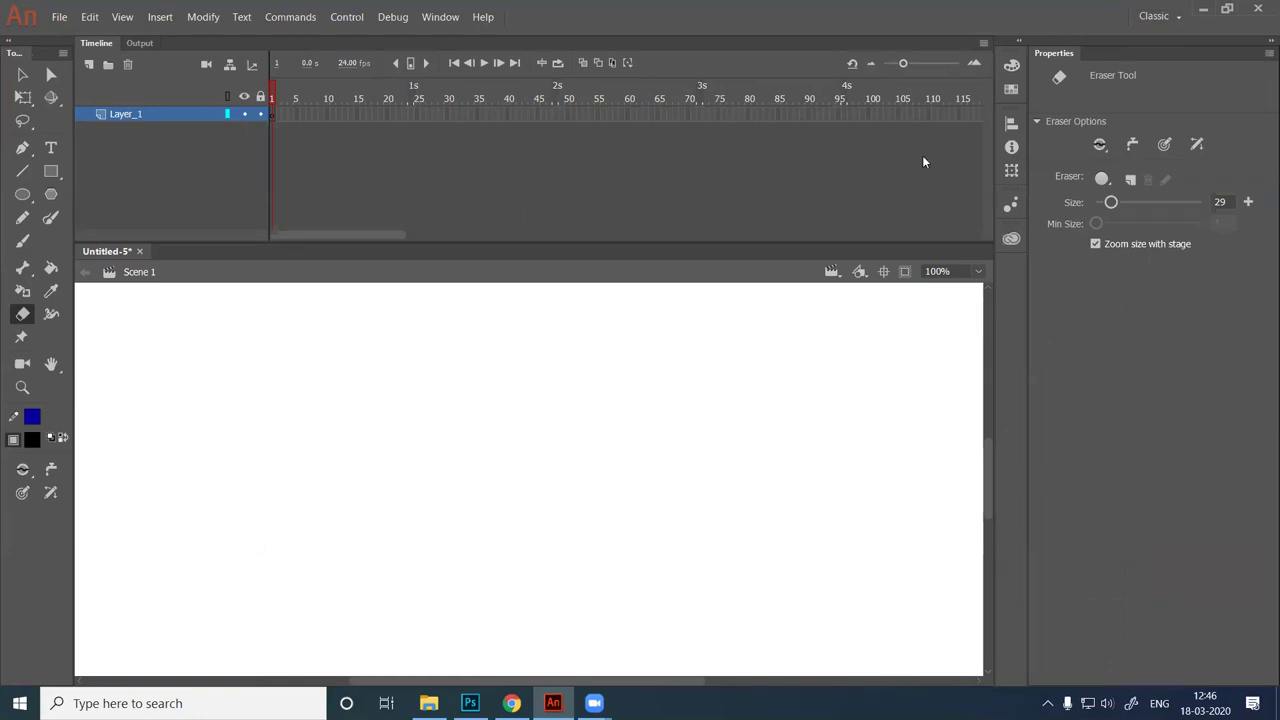
# Undock the Properties panel and dock it between the Tools panel and the stage.
pyautogui.moveTo(1020, 62); pyautogui.dragTo(611, 317)
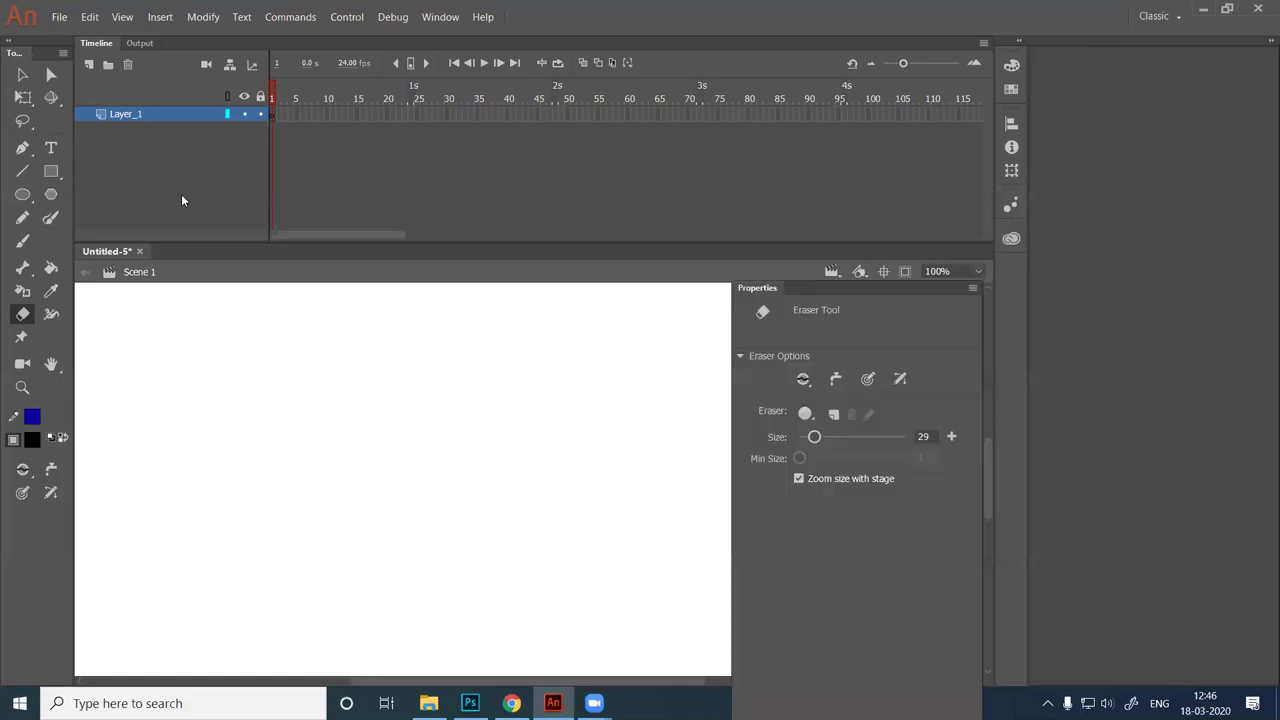
pyautogui.moveTo(188, 197); pyautogui.dragTo(190, 195)
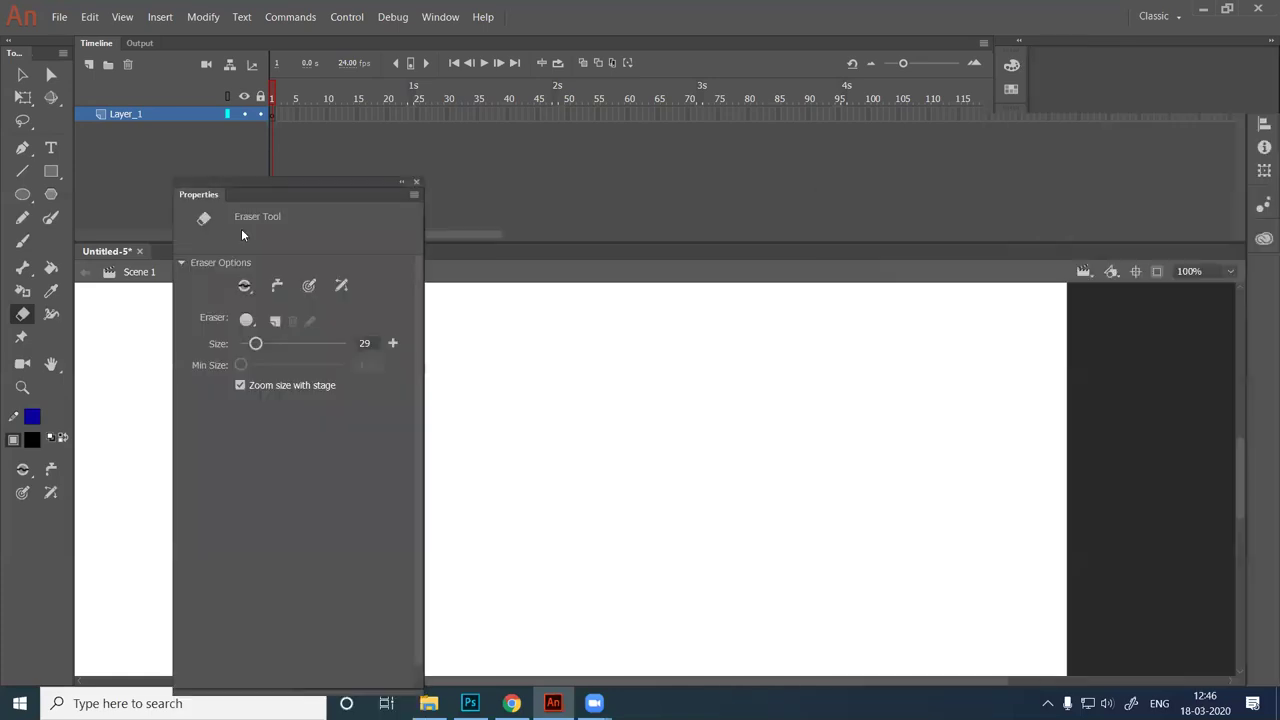
pyautogui.moveTo(128, 98); pyautogui.dragTo(70, 103)
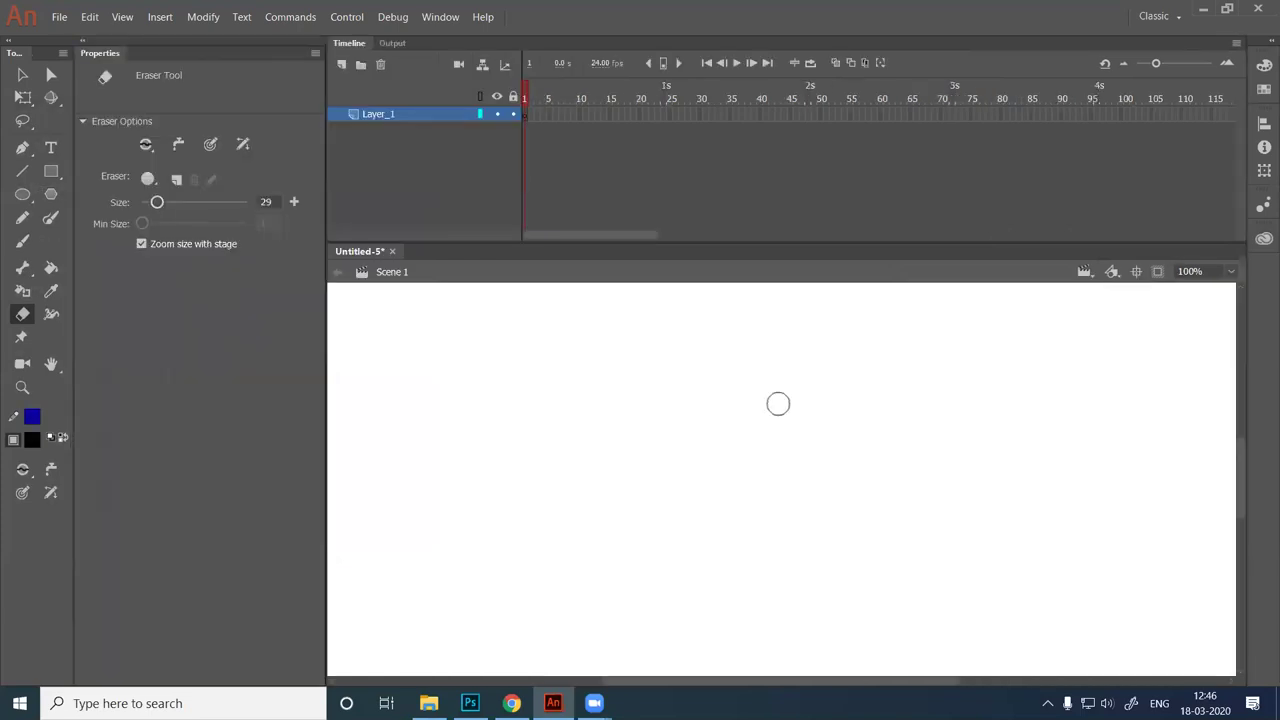
# Save the current panel layout as a new workspace named with the owner's first name followed by "workspace".
pyautogui.click(1176, 18)
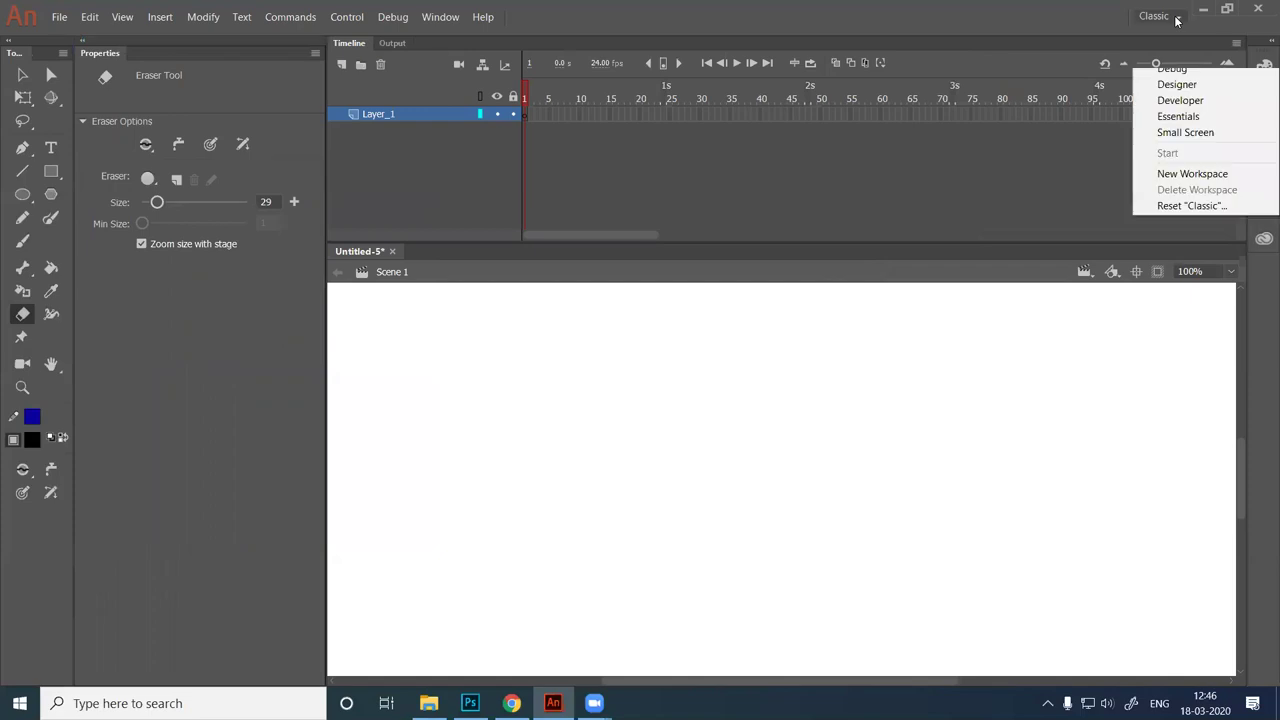
pyautogui.click(1192, 174)
pyautogui.write('Nitin works')
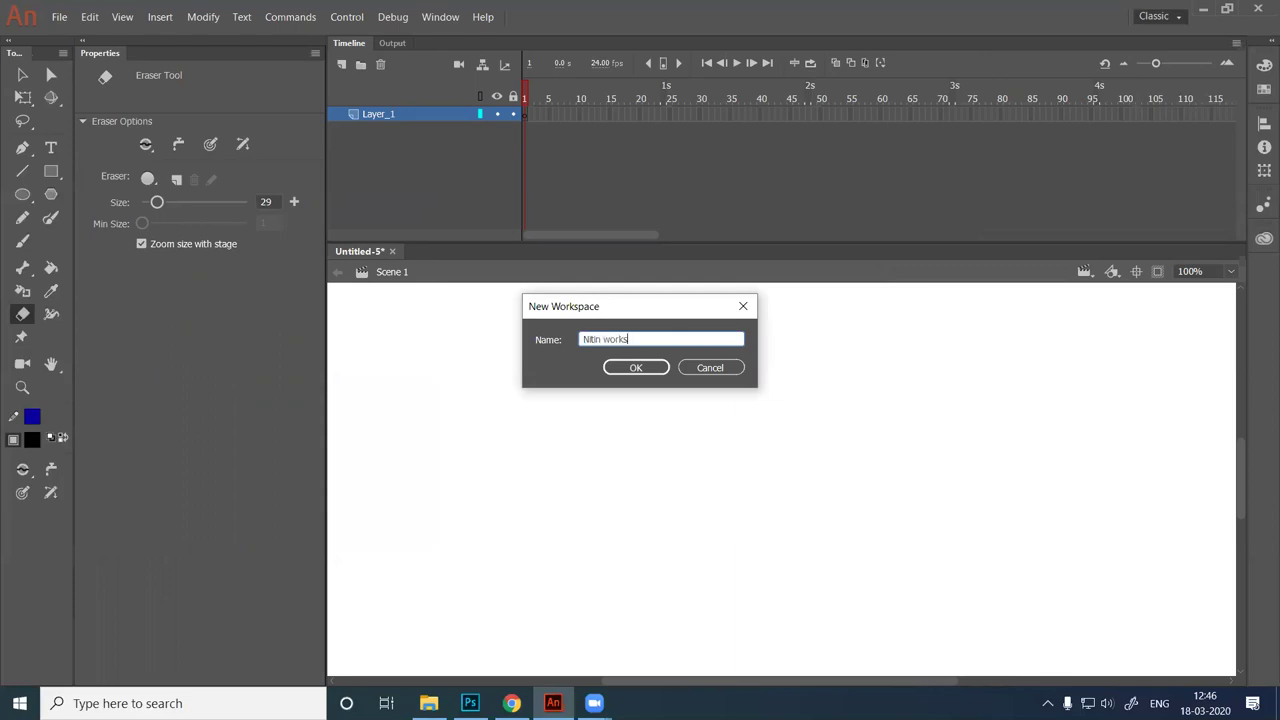
pyautogui.write('pace')
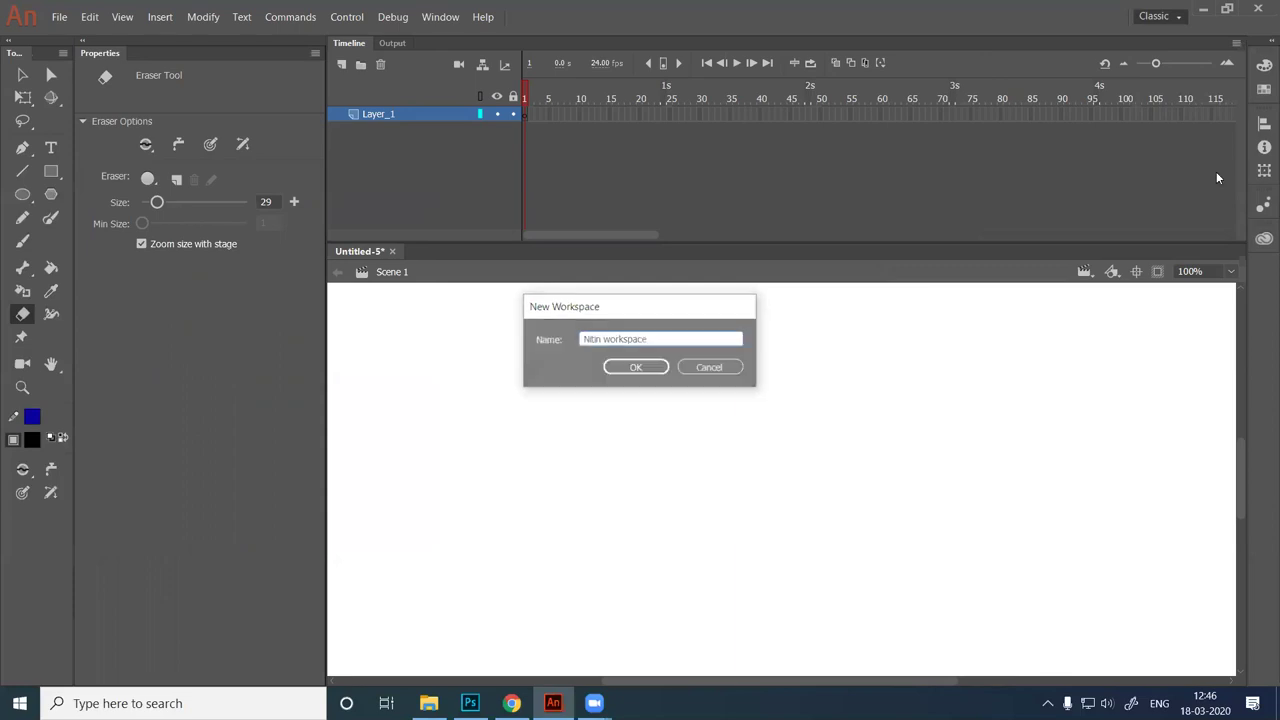
pyautogui.press('Return')
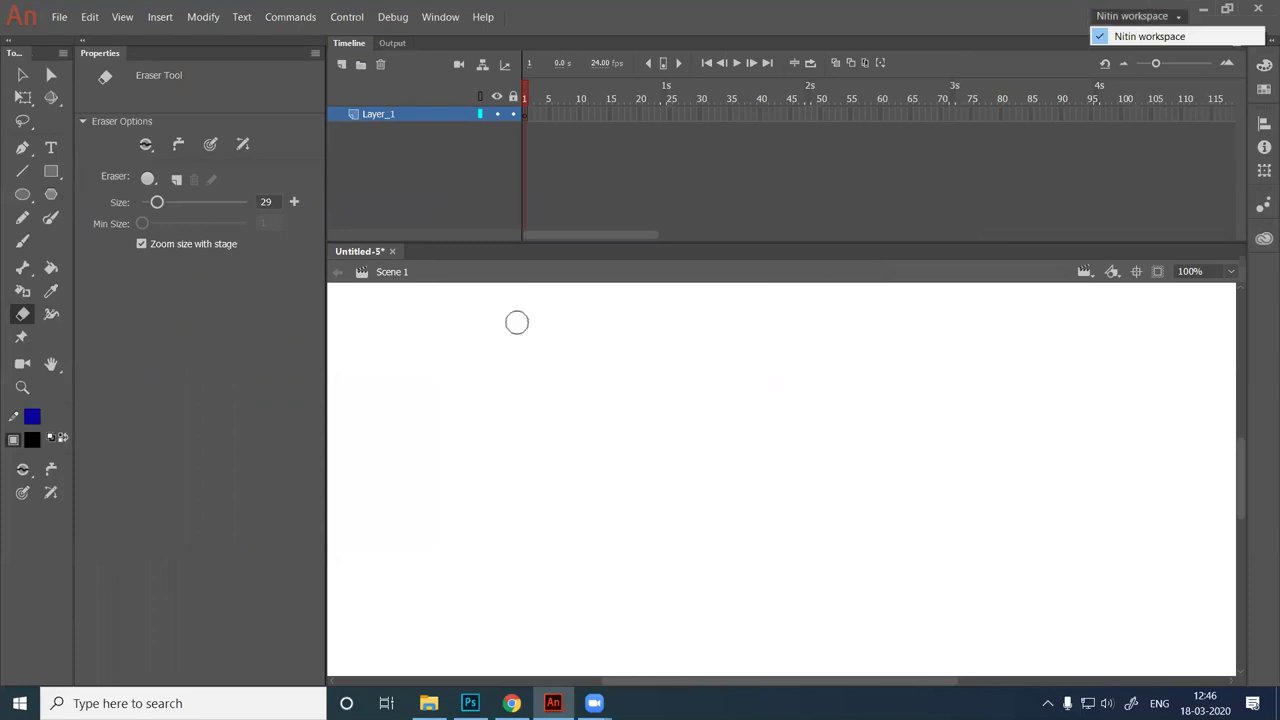
# Switch to the Classic workspace and back to the saved custom workspace to compare their layouts.
pyautogui.hotkey('alt', 'w')
pyautogui.moveTo(595, 512)
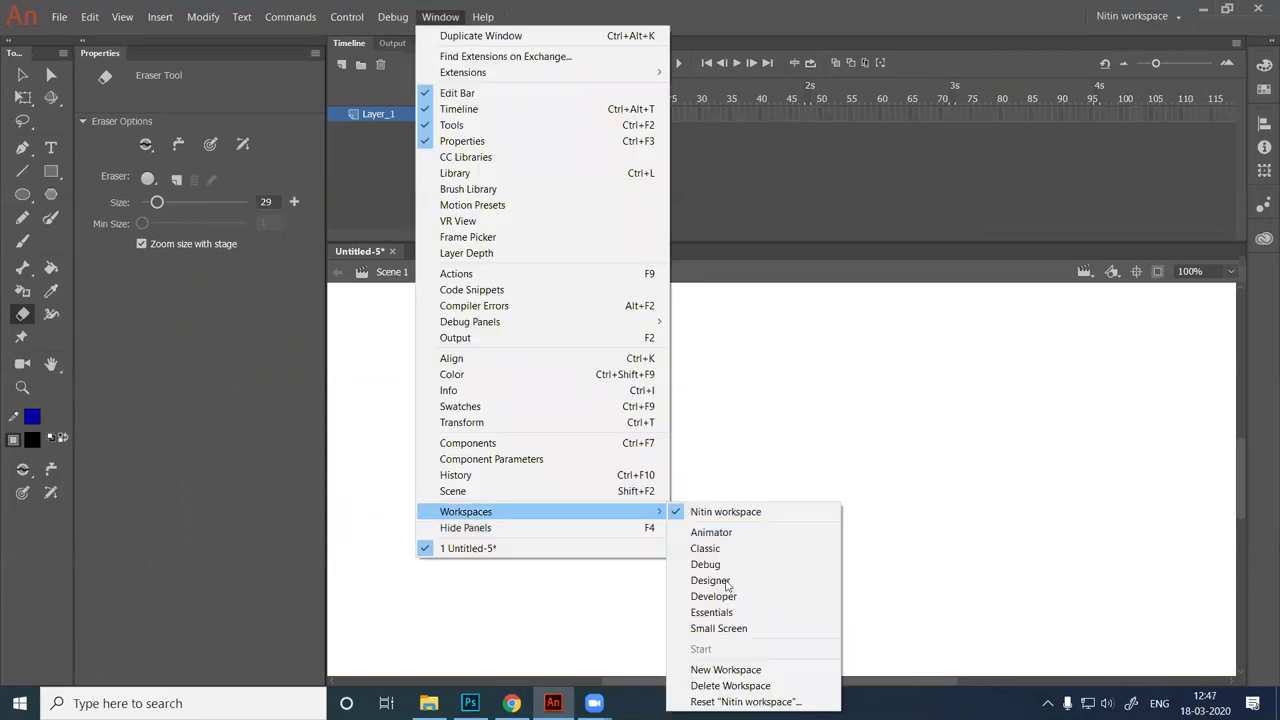
pyautogui.click(712, 548)
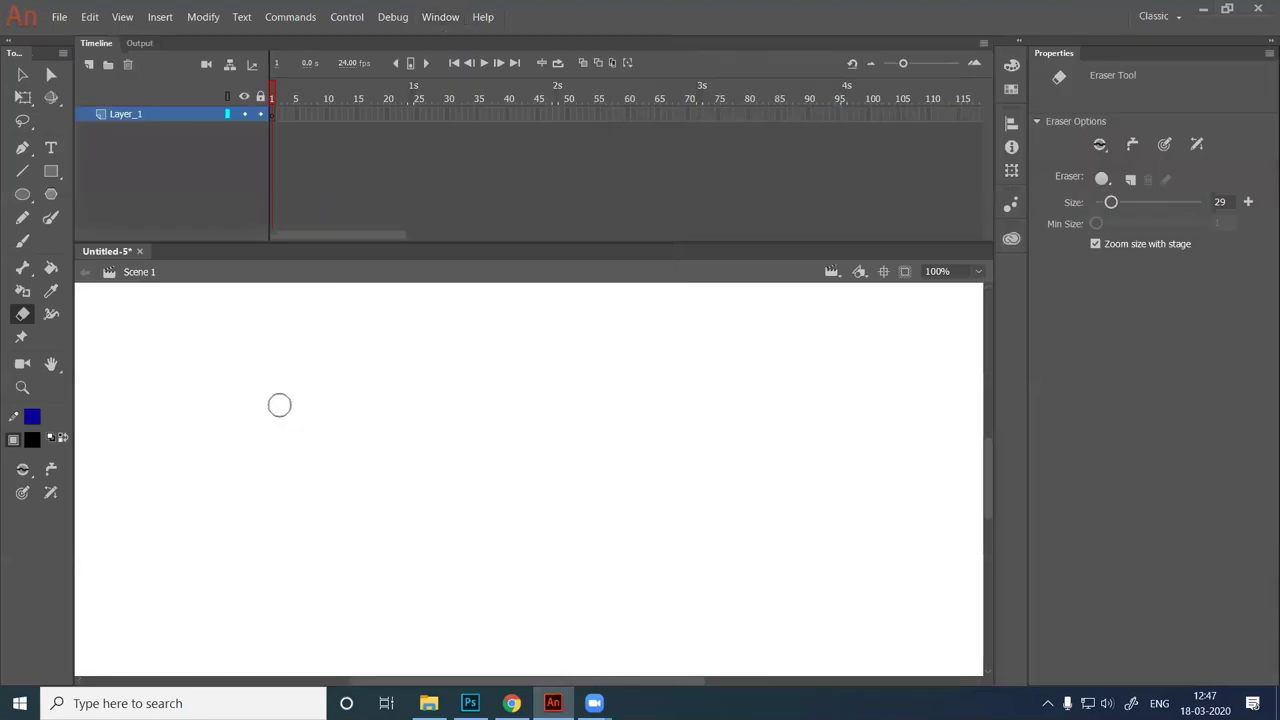
pyautogui.click(1155, 16)
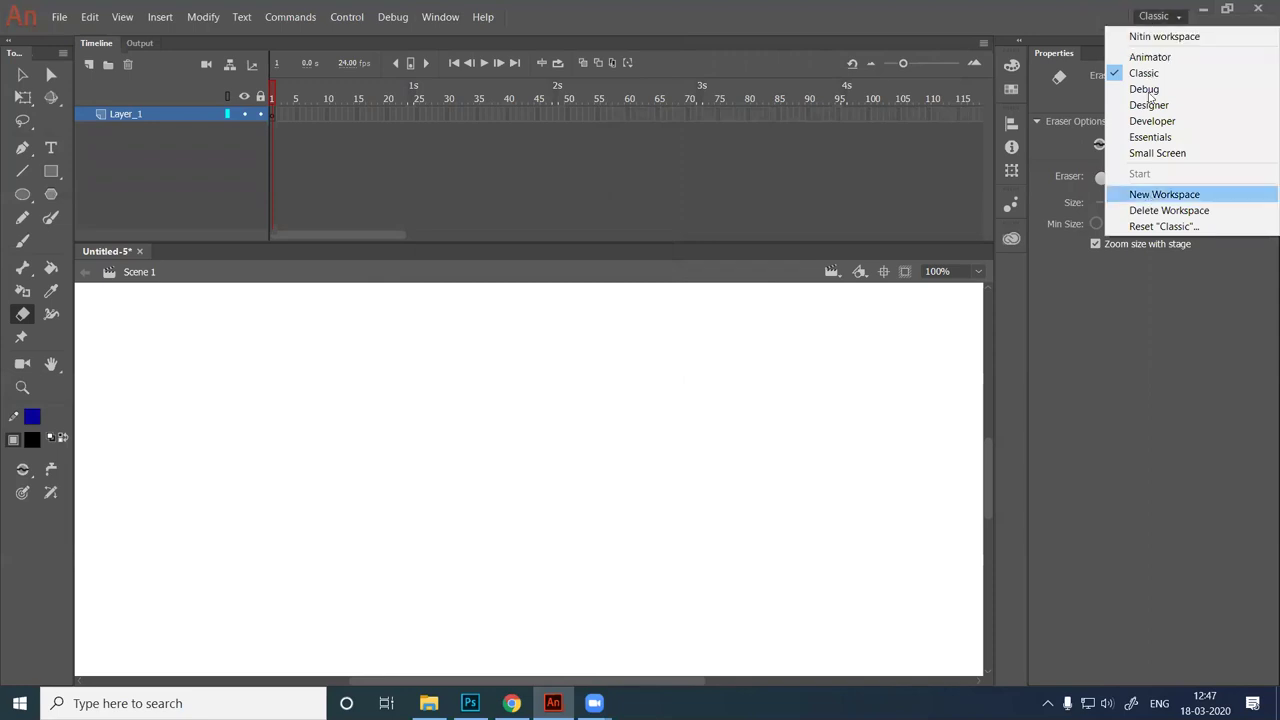
pyautogui.click(1147, 37)
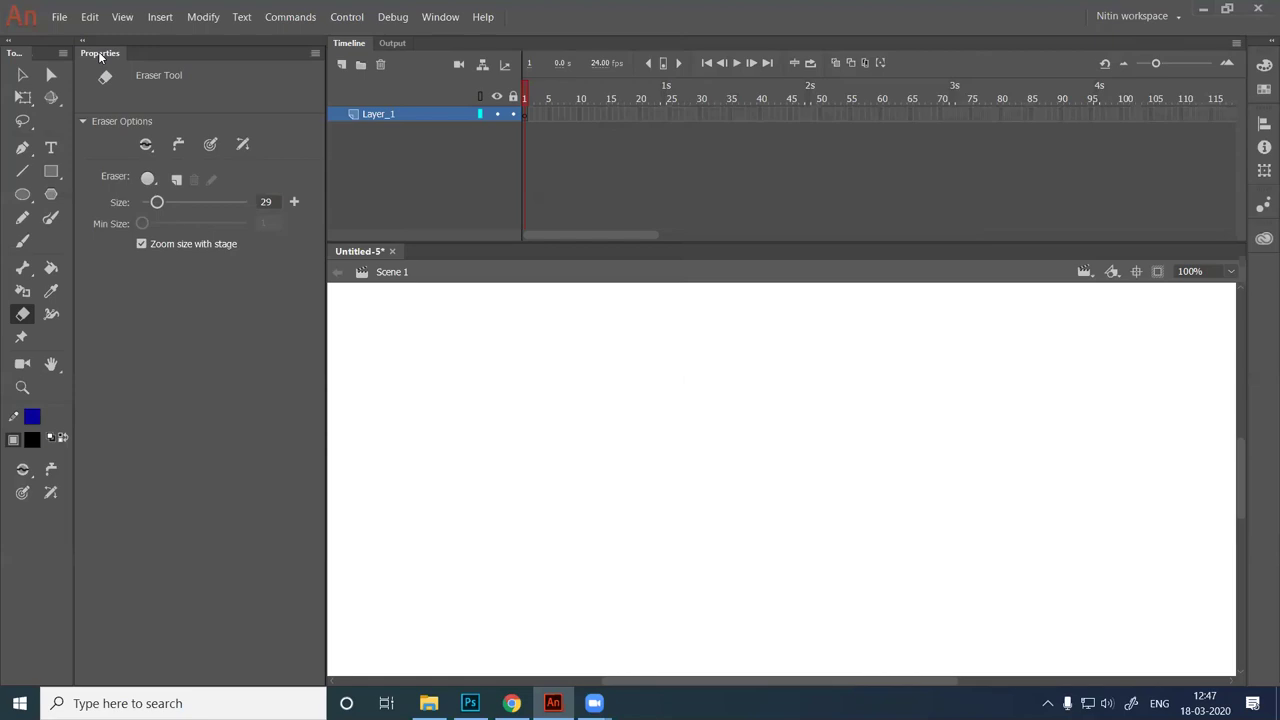
# Move the Properties panel away from the Tools panel and dock it beside the collapsed panel icons.
pyautogui.moveTo(133, 60); pyautogui.dragTo(560, 314)
pyautogui.moveTo(1181, 64); pyautogui.dragTo(1181, 64)
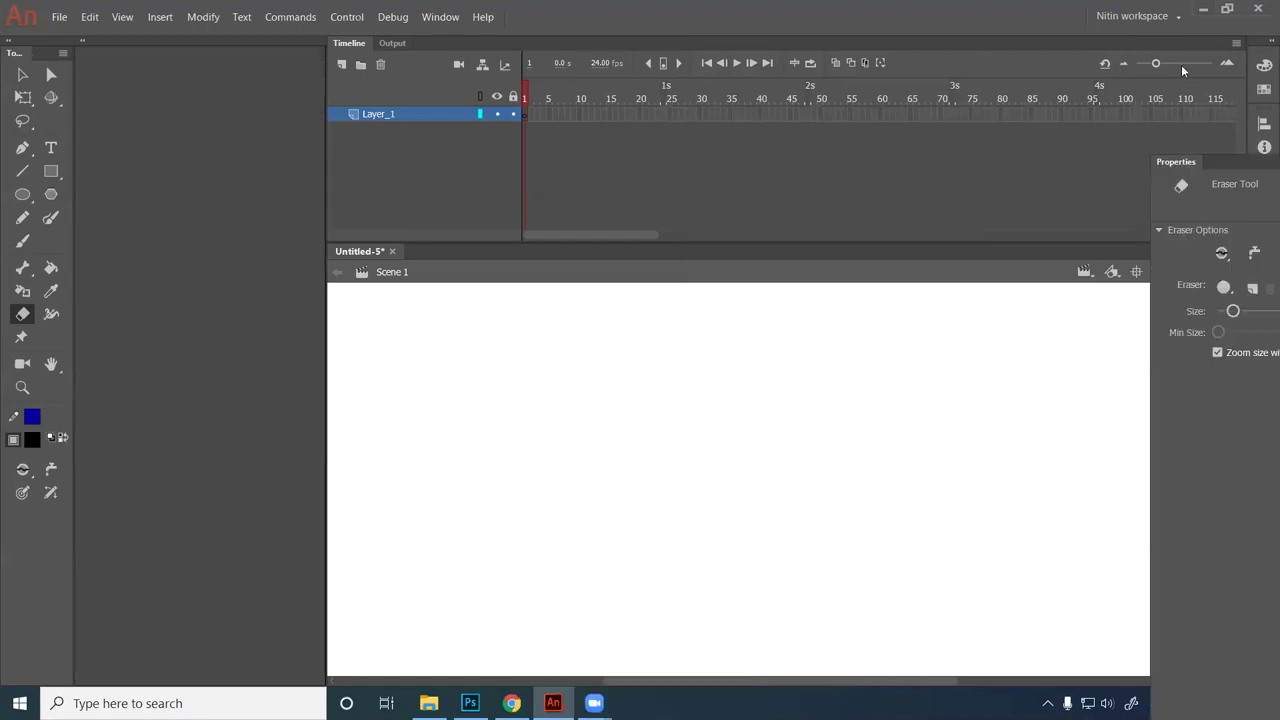
pyautogui.moveTo(1169, 163); pyautogui.dragTo(441, 232)
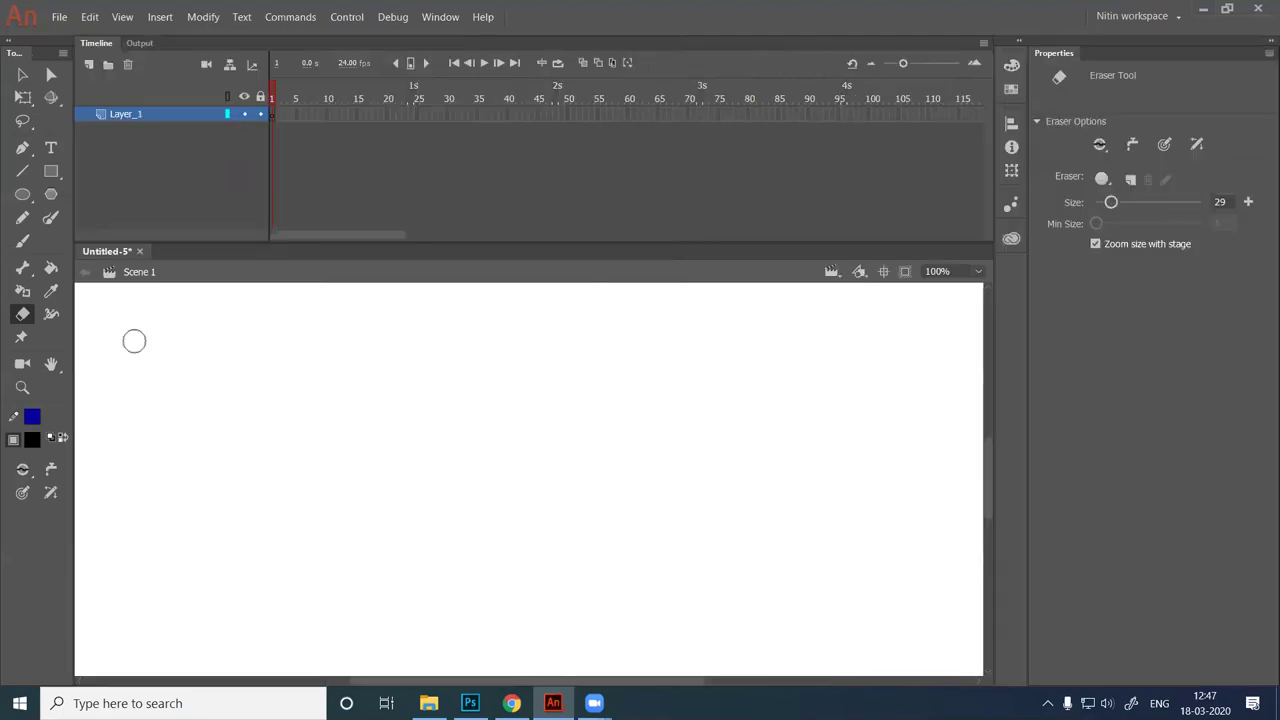
# Activate the Selection tool, and undock the Properties panel over the stage and close it.
pyautogui.press('v')
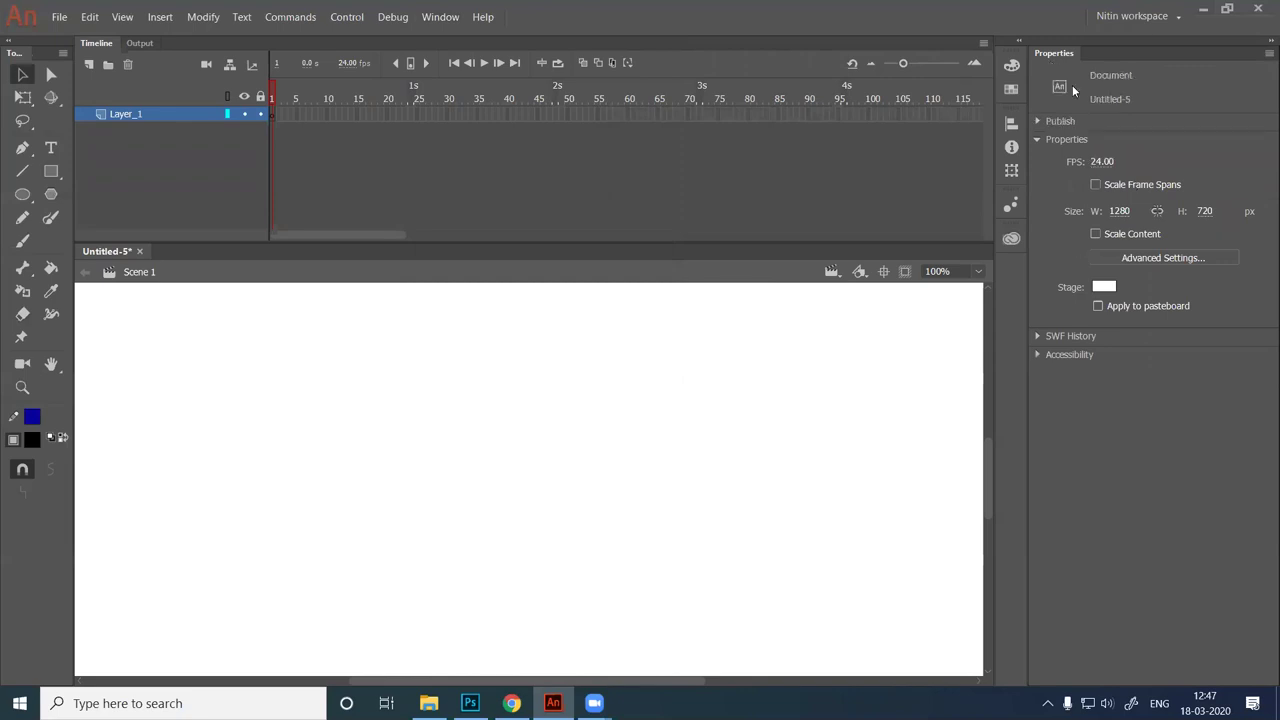
pyautogui.moveTo(1060, 54); pyautogui.dragTo(850, 207)
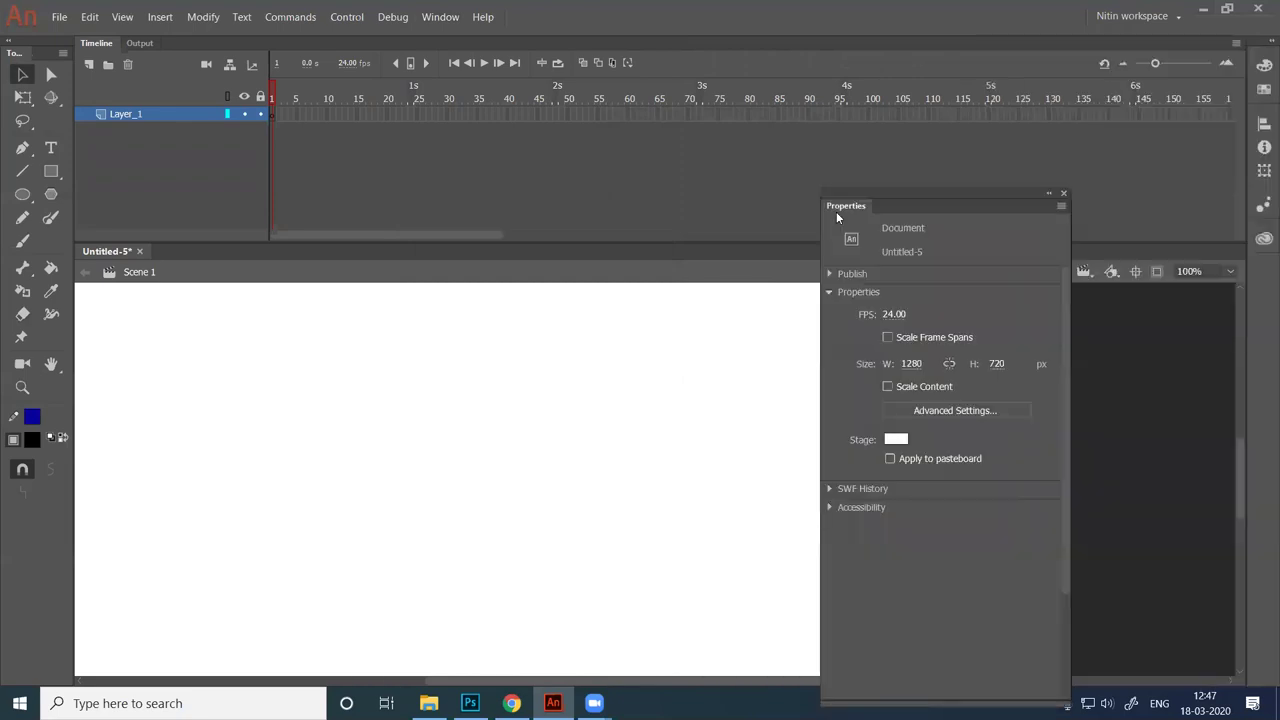
pyautogui.click(1063, 194)
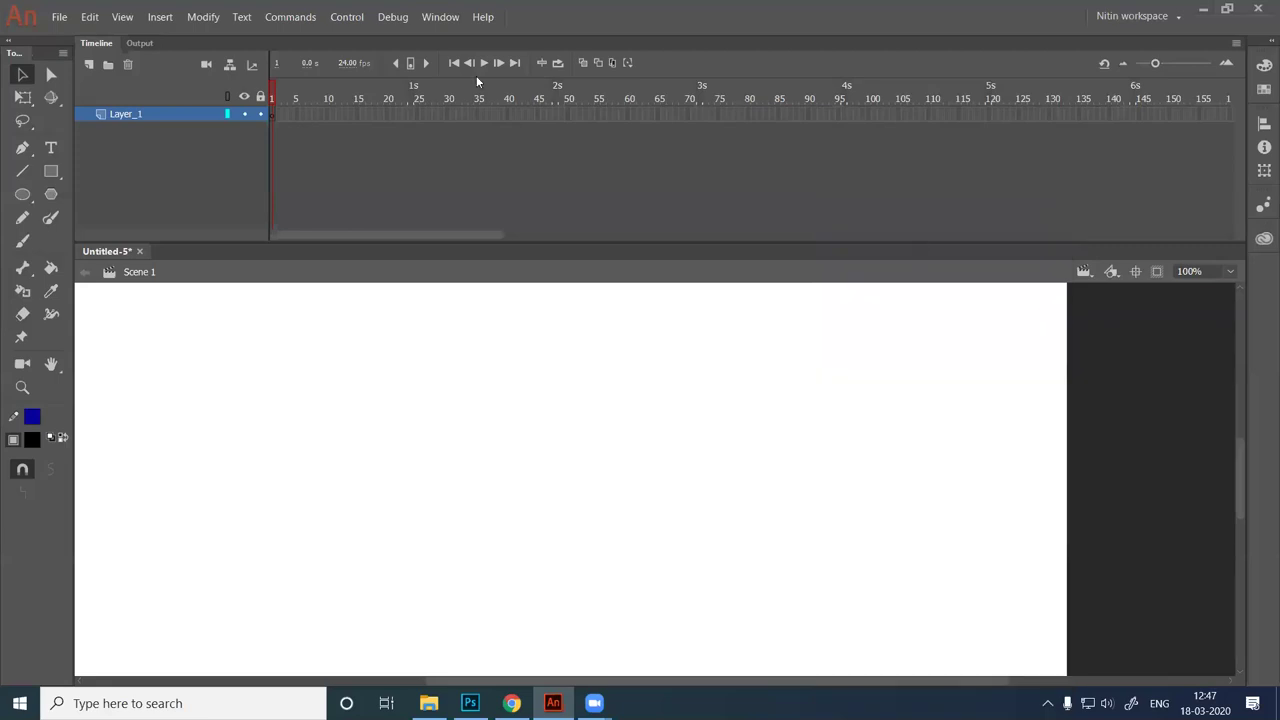
# Reopen the closed Properties panel and close it again.
pyautogui.hotkey('alt', 'w')
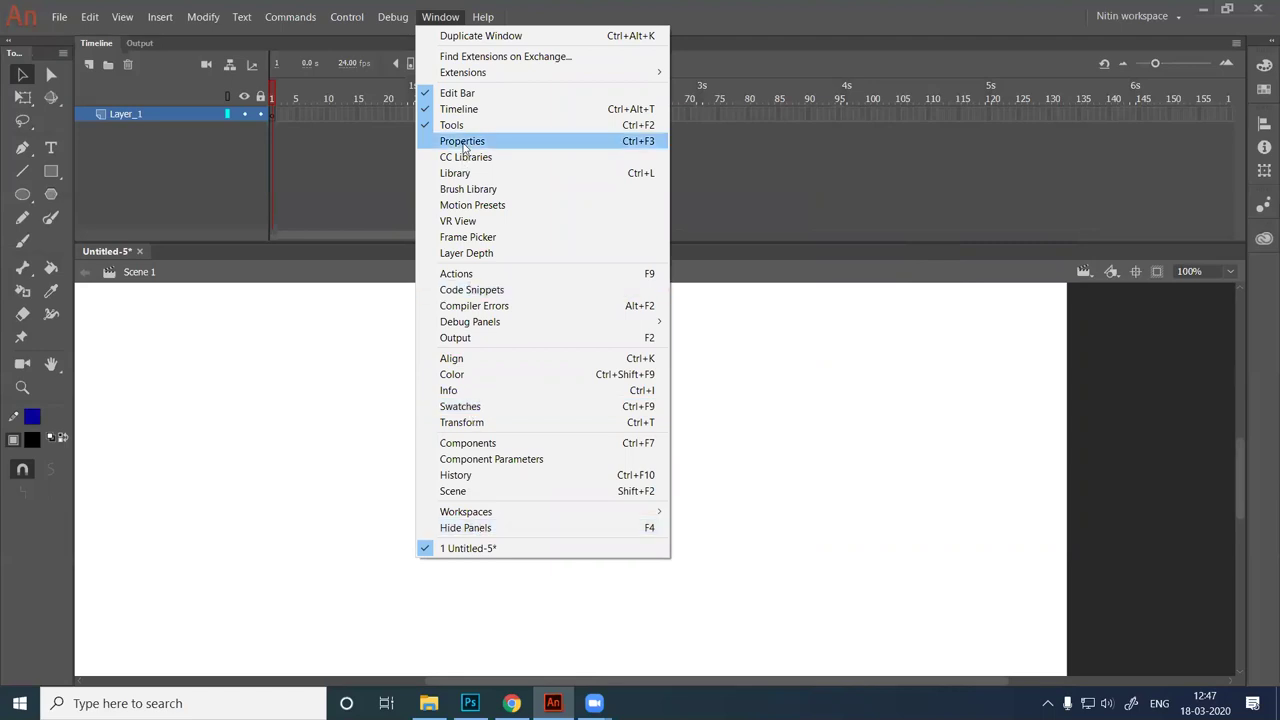
pyautogui.click(486, 109)
pyautogui.click(519, 140)
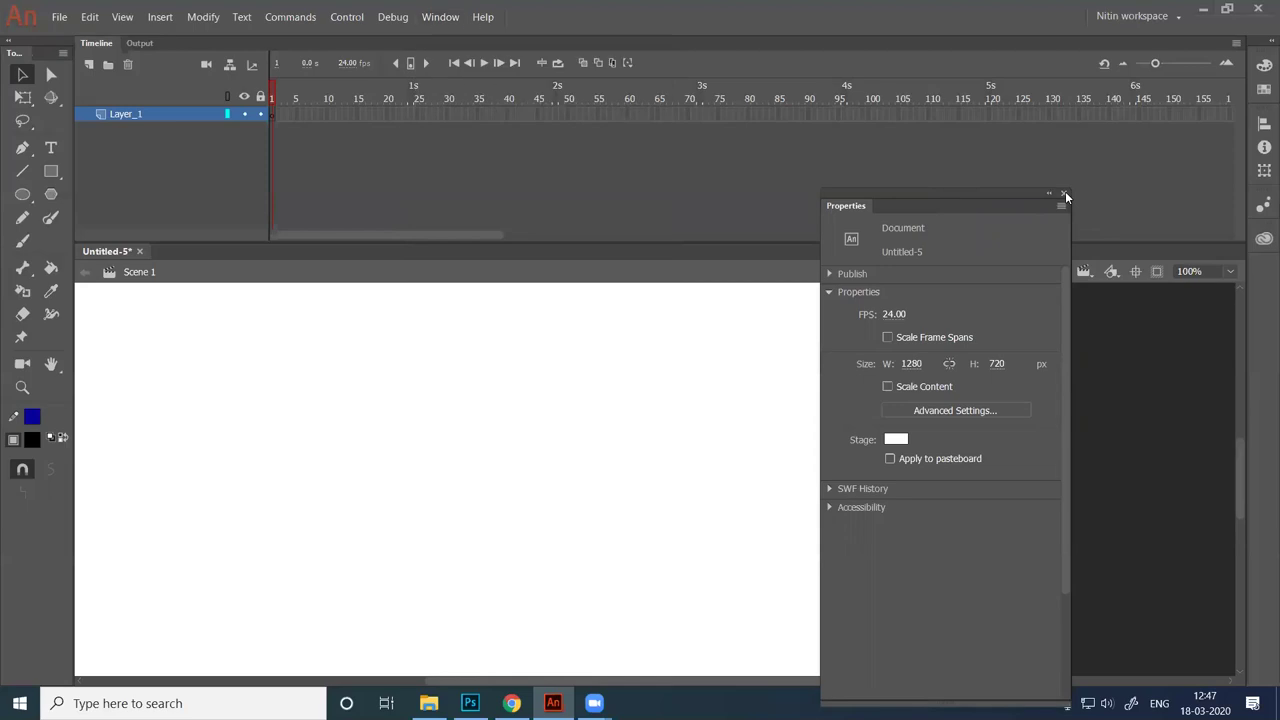
pyautogui.hotkey('ctrl', 'F3')
# Reset the saved custom workspace to its original layout, and switch to the Classic workspace.
pyautogui.click(440, 17)
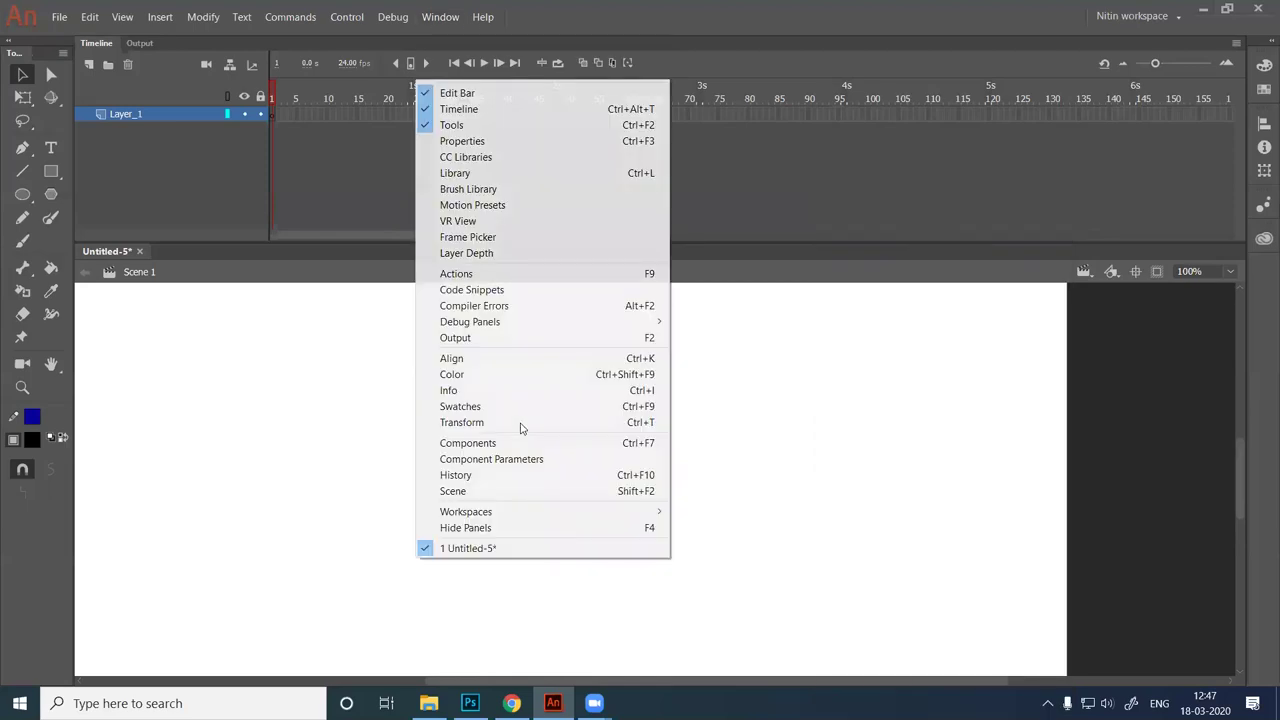
pyautogui.moveTo(540, 511)
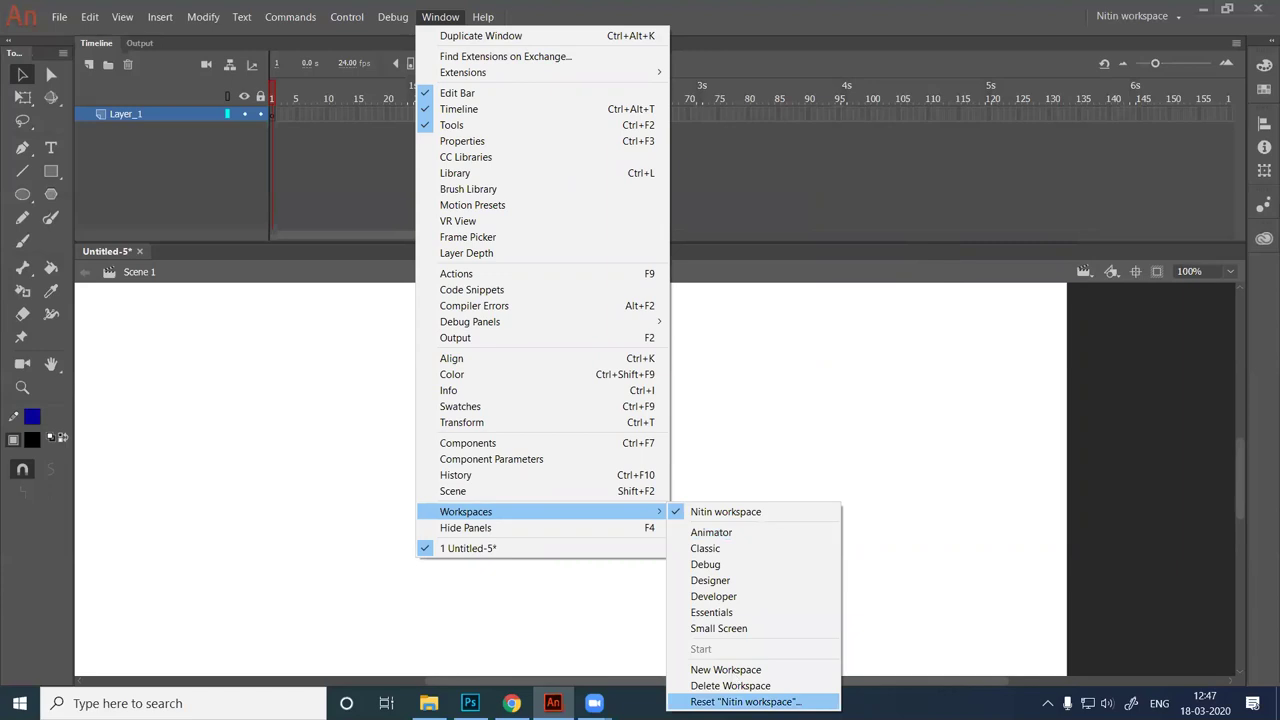
pyautogui.click(748, 701)
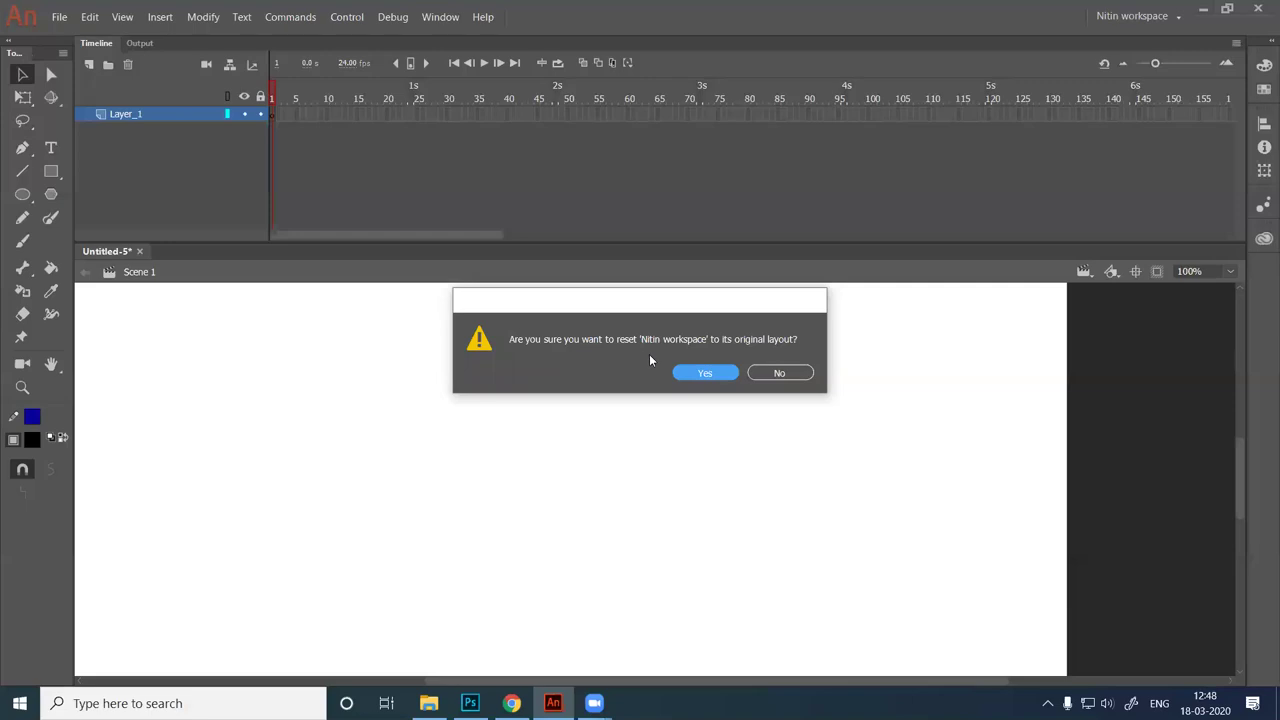
pyautogui.click(703, 374)
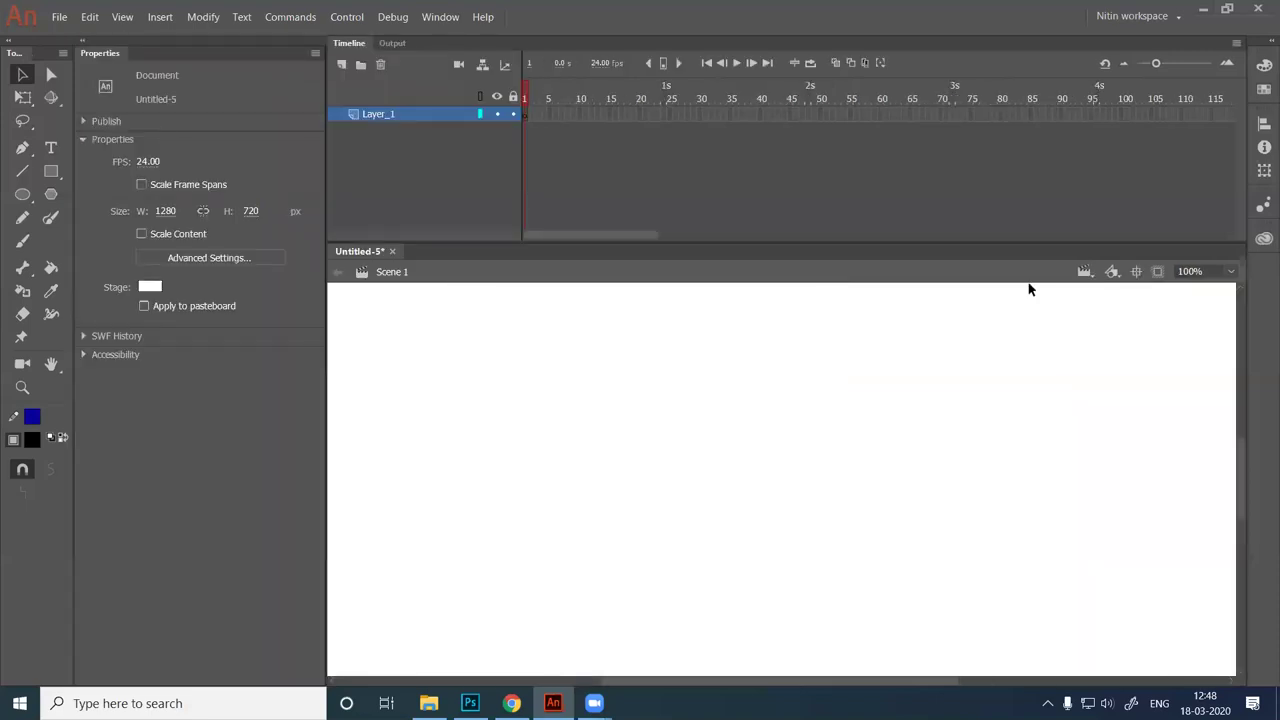
pyautogui.click(1125, 17)
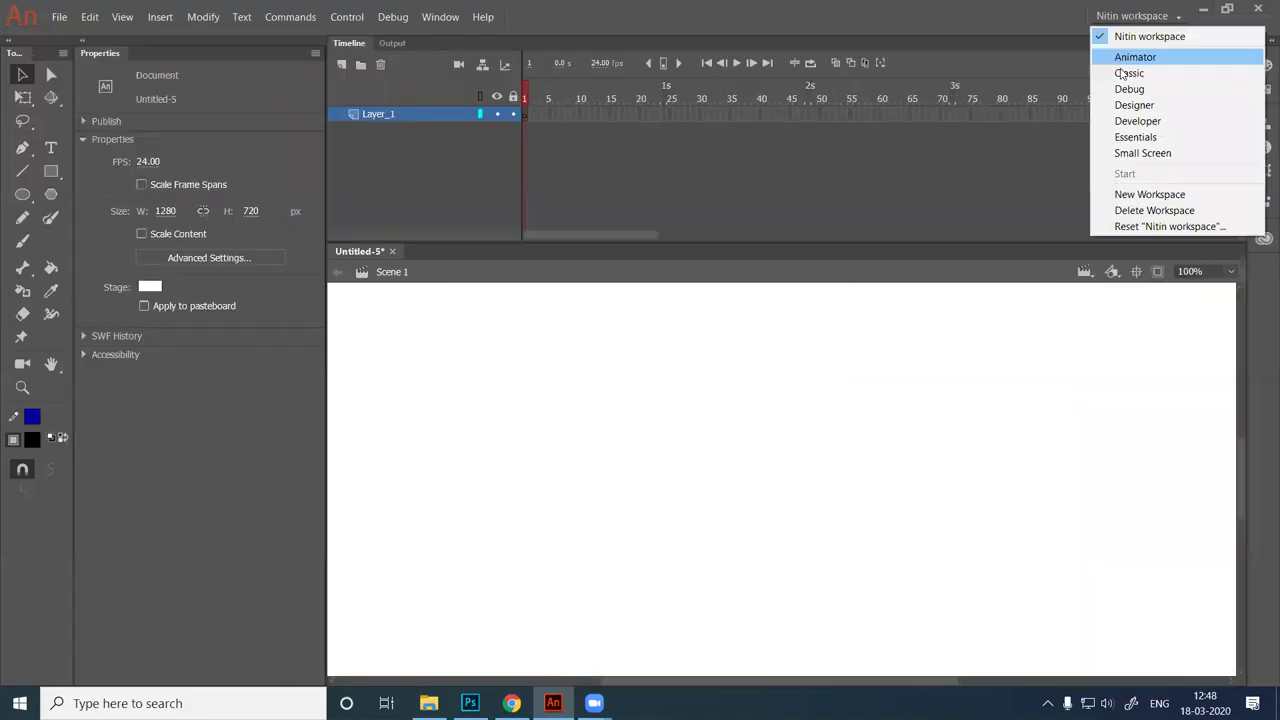
pyautogui.click(1092, 60)
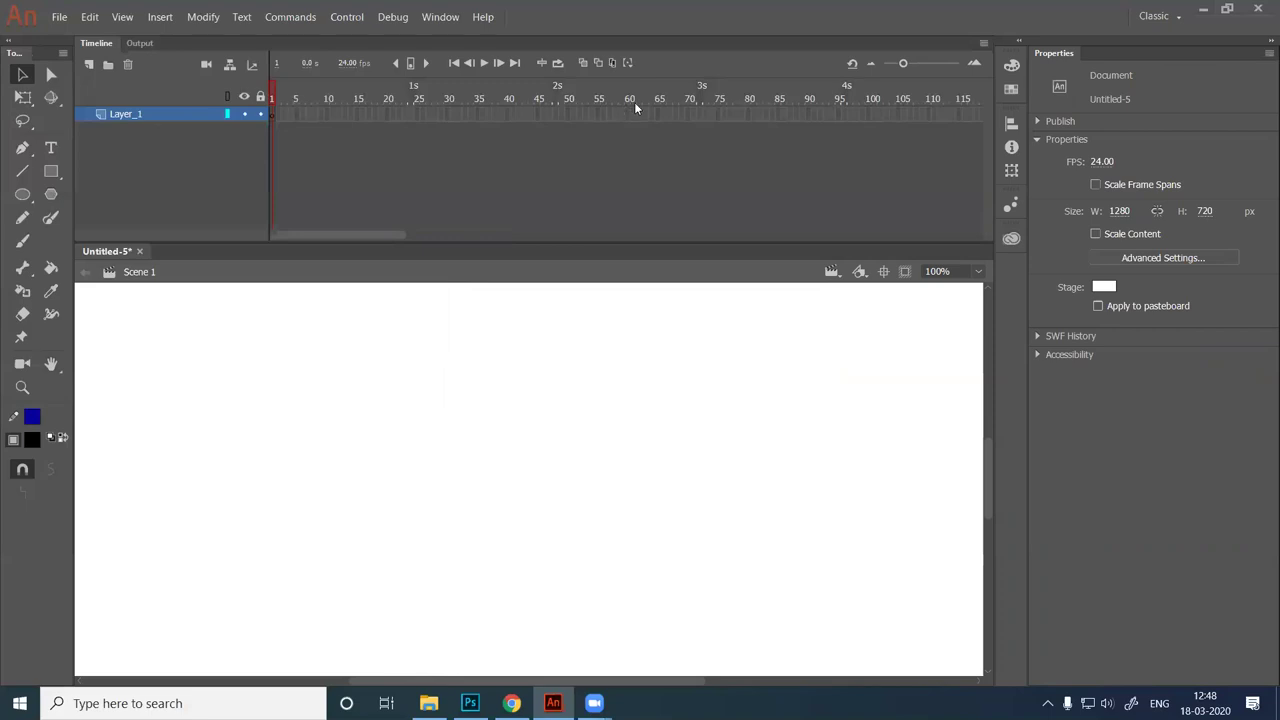
# View the collapsed Color, Swatches, Info, Motion Presets and CC Libraries panels one after another.
pyautogui.click(1003, 73)
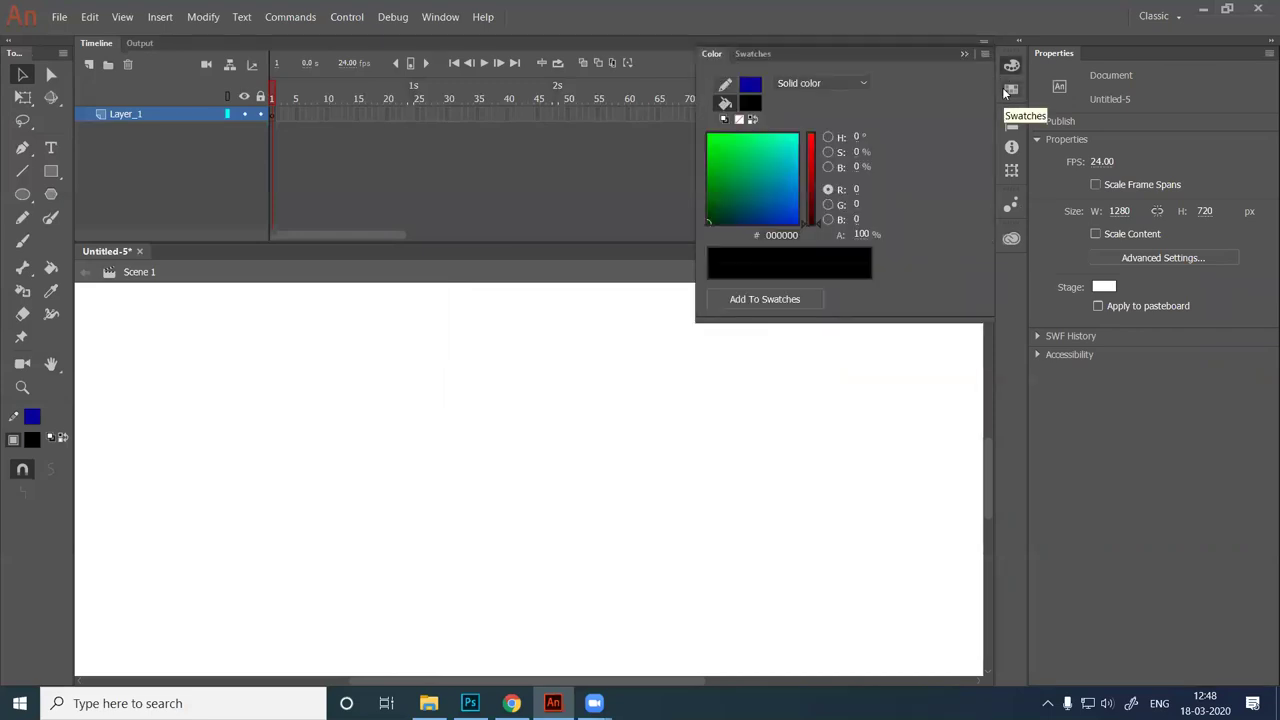
pyautogui.click(1008, 92)
pyautogui.click(1012, 148)
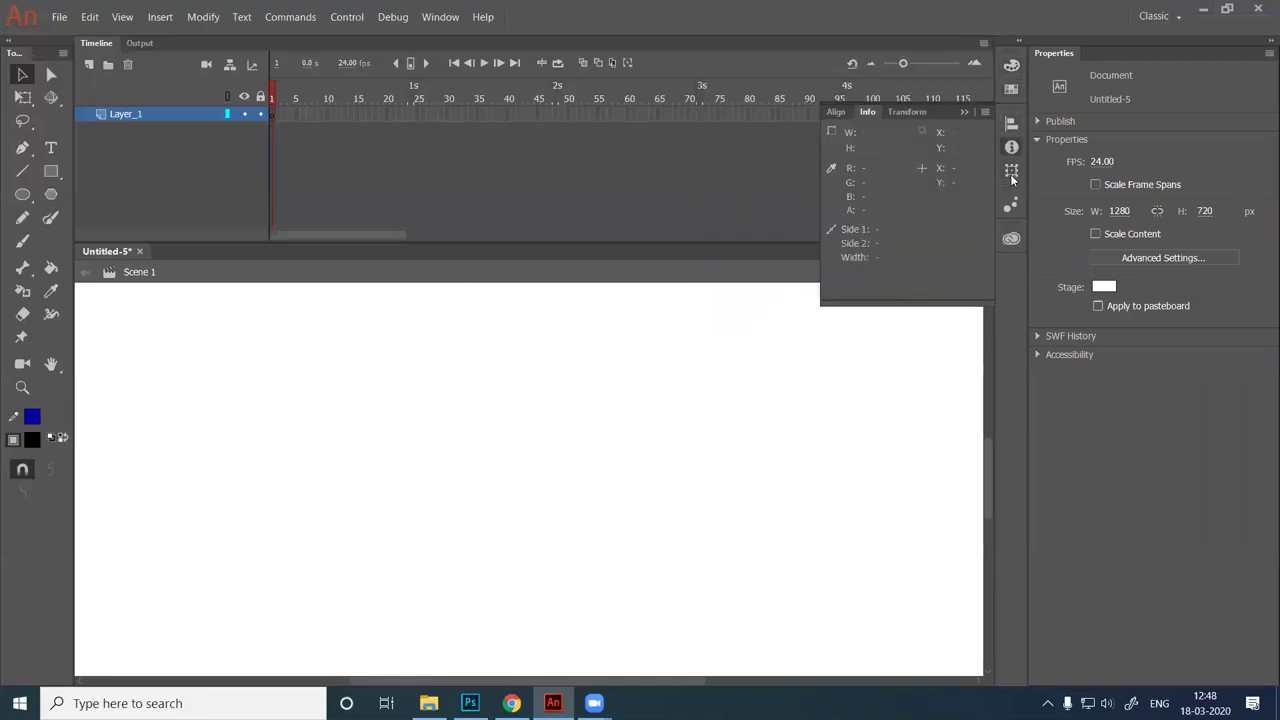
pyautogui.click(1011, 205)
pyautogui.click(1012, 239)
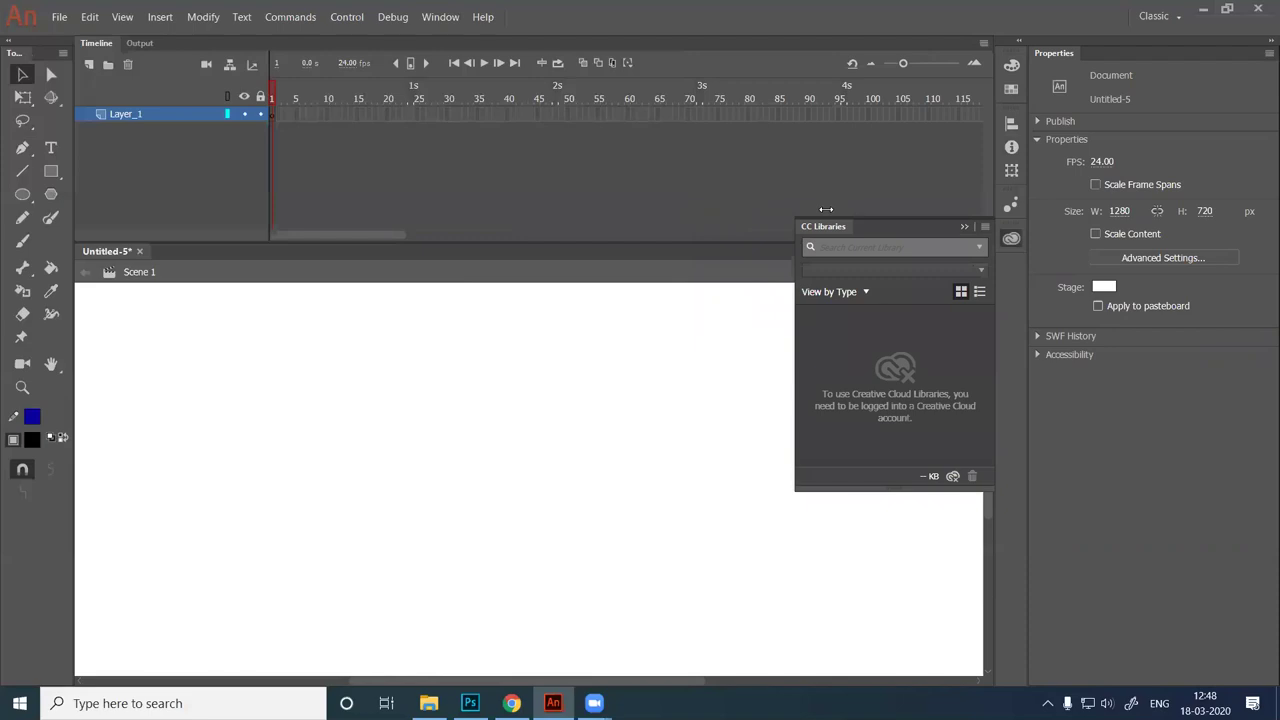
# Widen the collapsed panel dock to show the panel names, and re-dock the Color panel below Swatches.
pyautogui.moveTo(823, 209); pyautogui.dragTo(904, 214)
pyautogui.hotkey('ctrl', 'shift', 'F9')
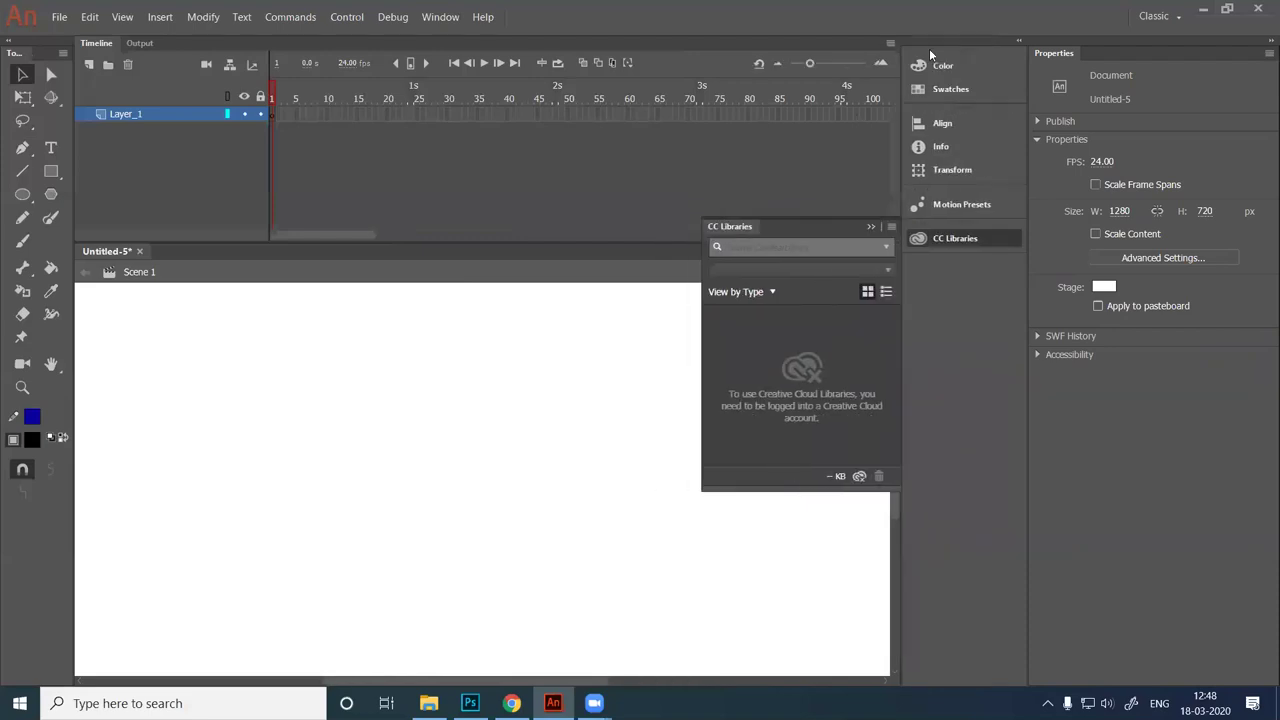
pyautogui.moveTo(607, 53); pyautogui.dragTo(185, 212)
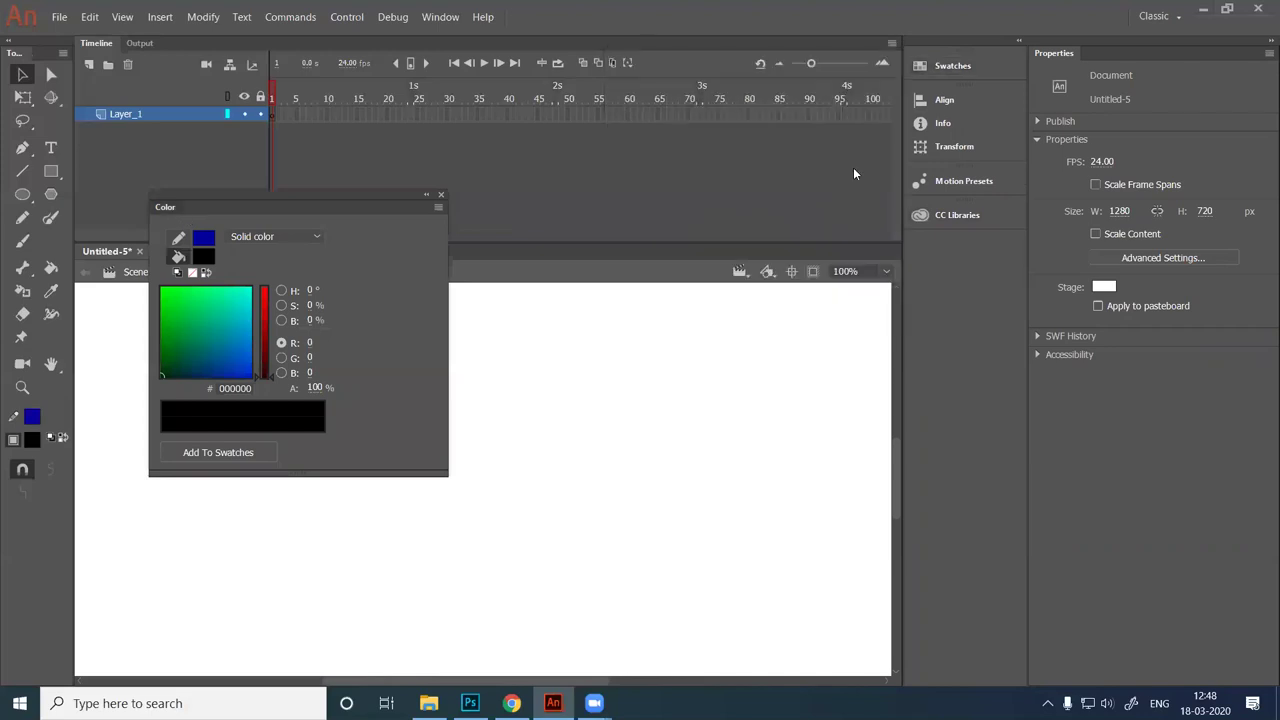
pyautogui.moveTo(908, 81); pyautogui.dragTo(950, 89)
# Expand the Color and Swatches panels to check them, and move their group below CC Libraries.
pyautogui.hotkey('ctrl', 'shift', 'F9')
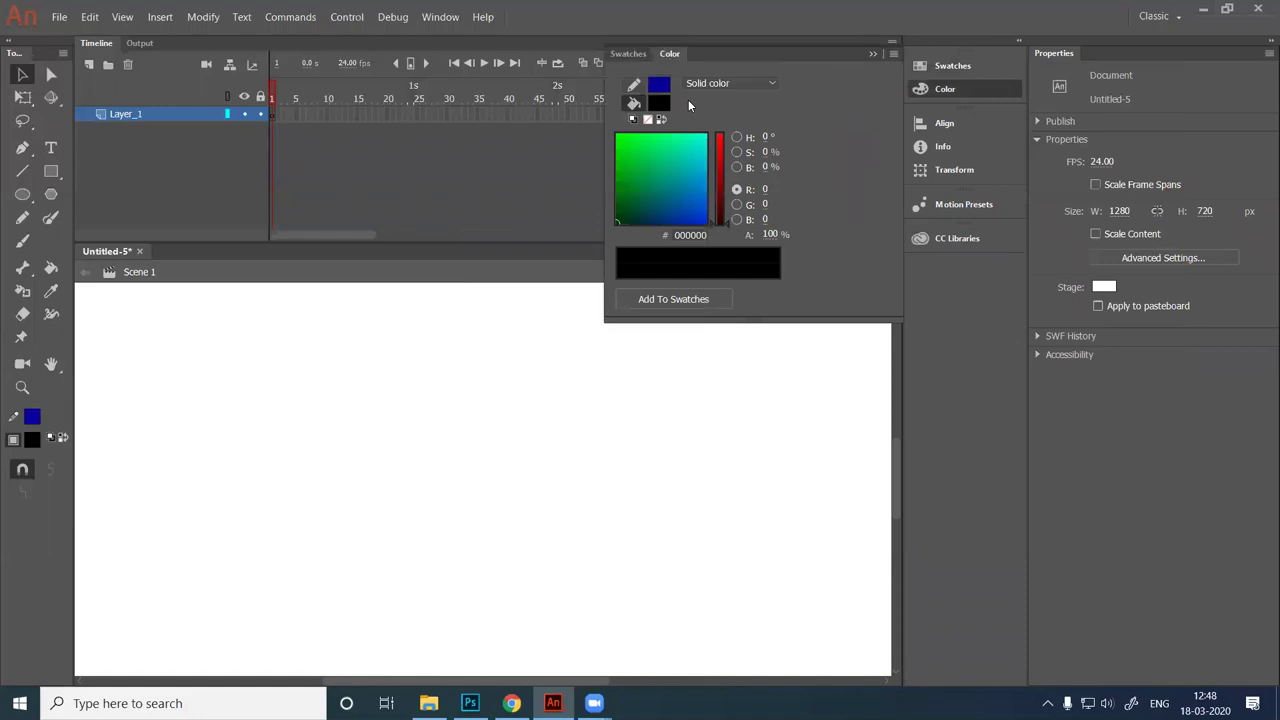
pyautogui.click(961, 64)
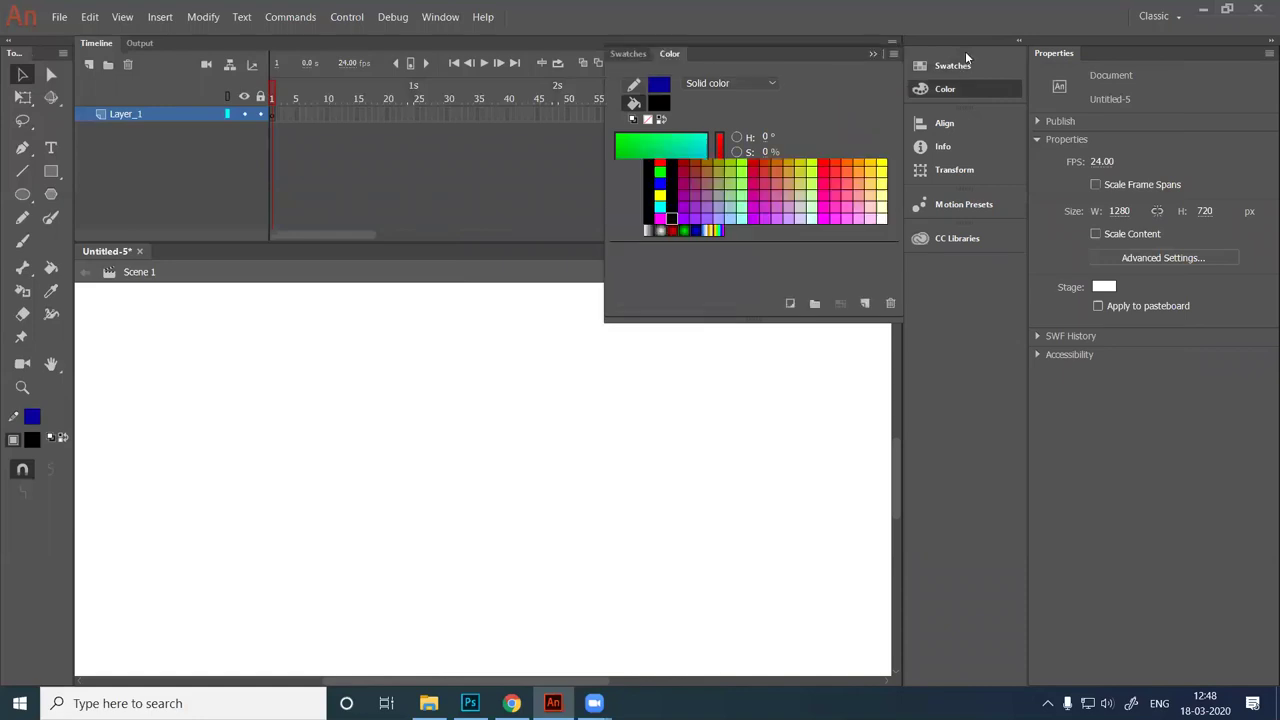
pyautogui.moveTo(965, 47); pyautogui.dragTo(980, 244)
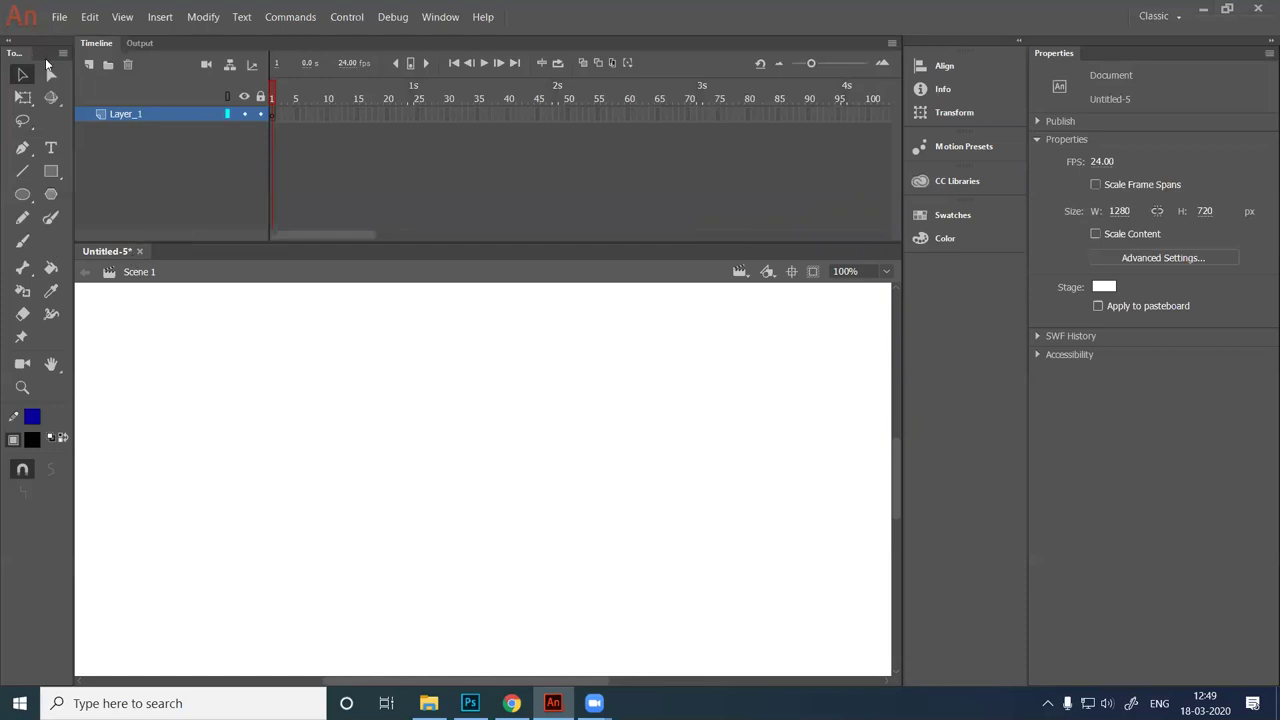
pyautogui.click(59, 17)
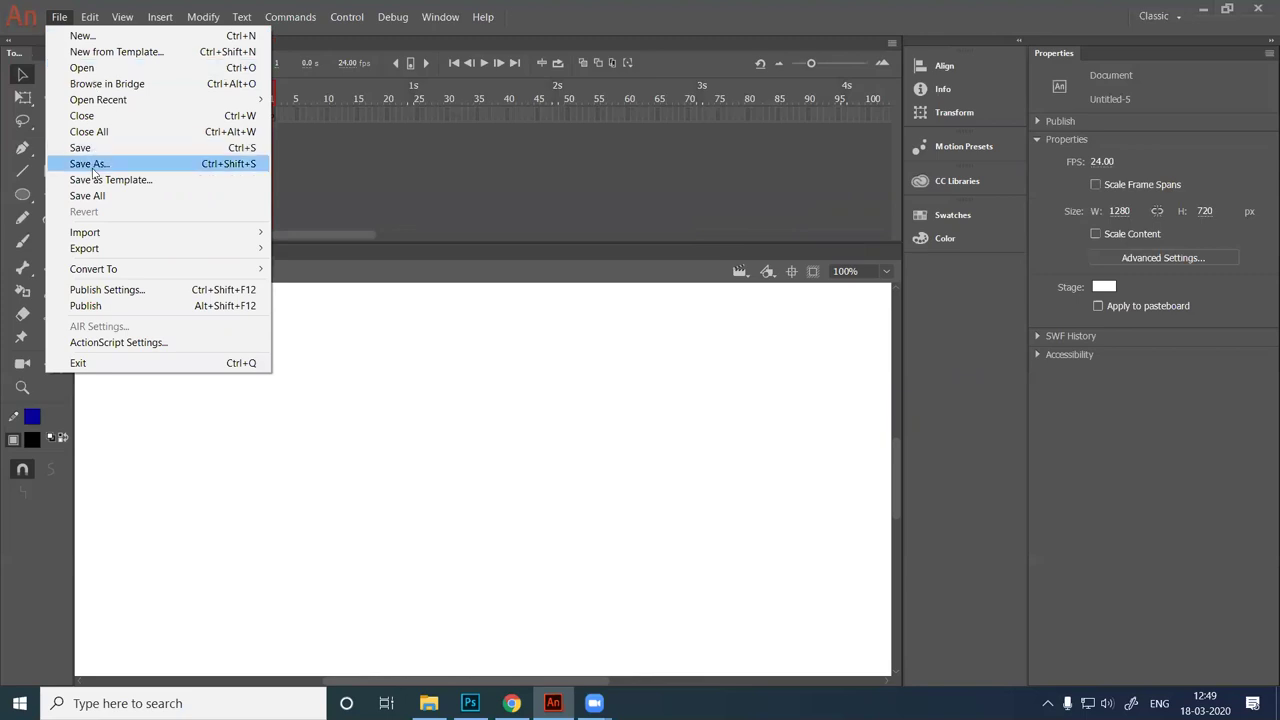
pyautogui.moveTo(130, 239)
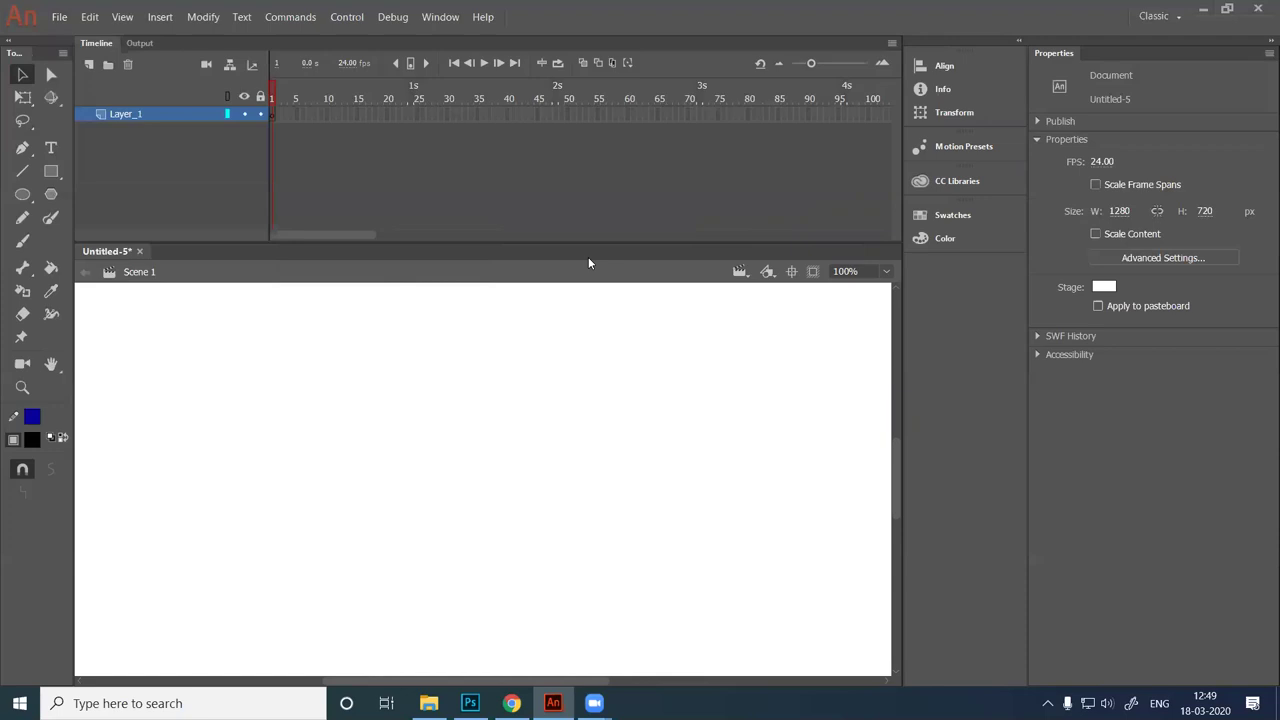
# Try the Fit in Window and 25% stage magnifications, and set the stage view to Show Frame.
pyautogui.click(892, 272)
pyautogui.click(888, 290)
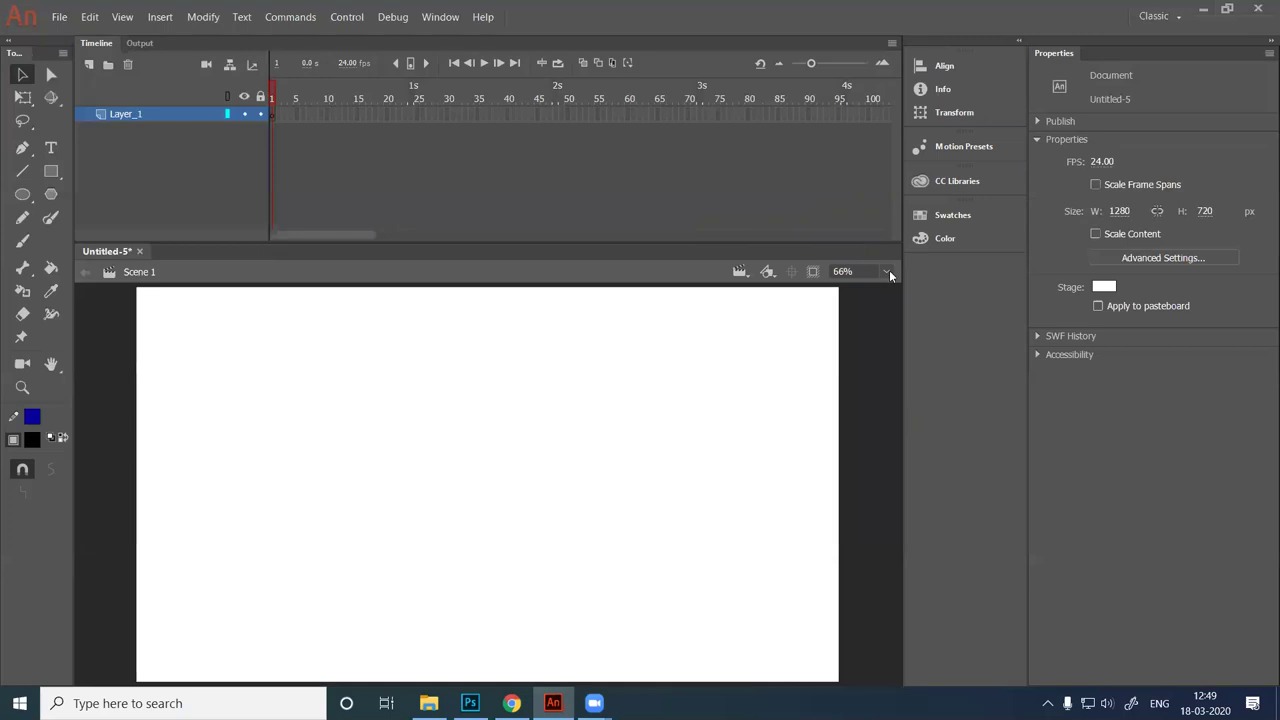
pyautogui.scroll(2, 884, 272)
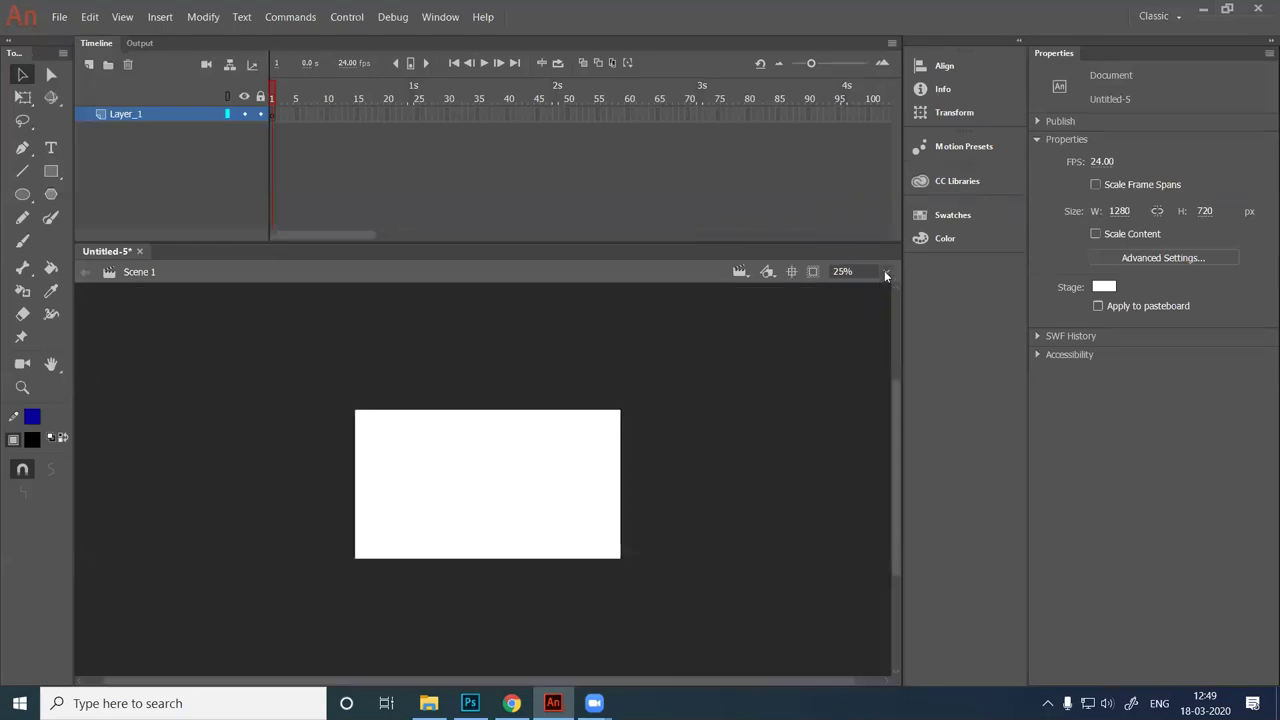
pyautogui.click(885, 272)
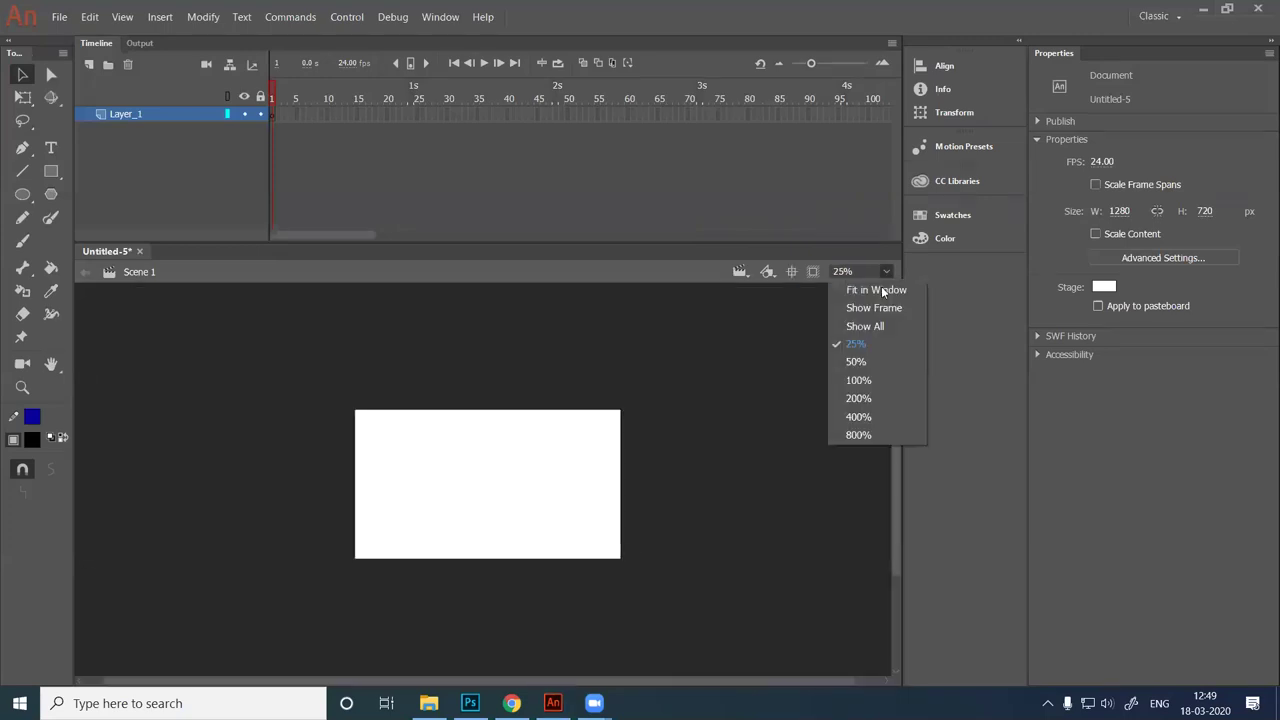
pyautogui.click(884, 308)
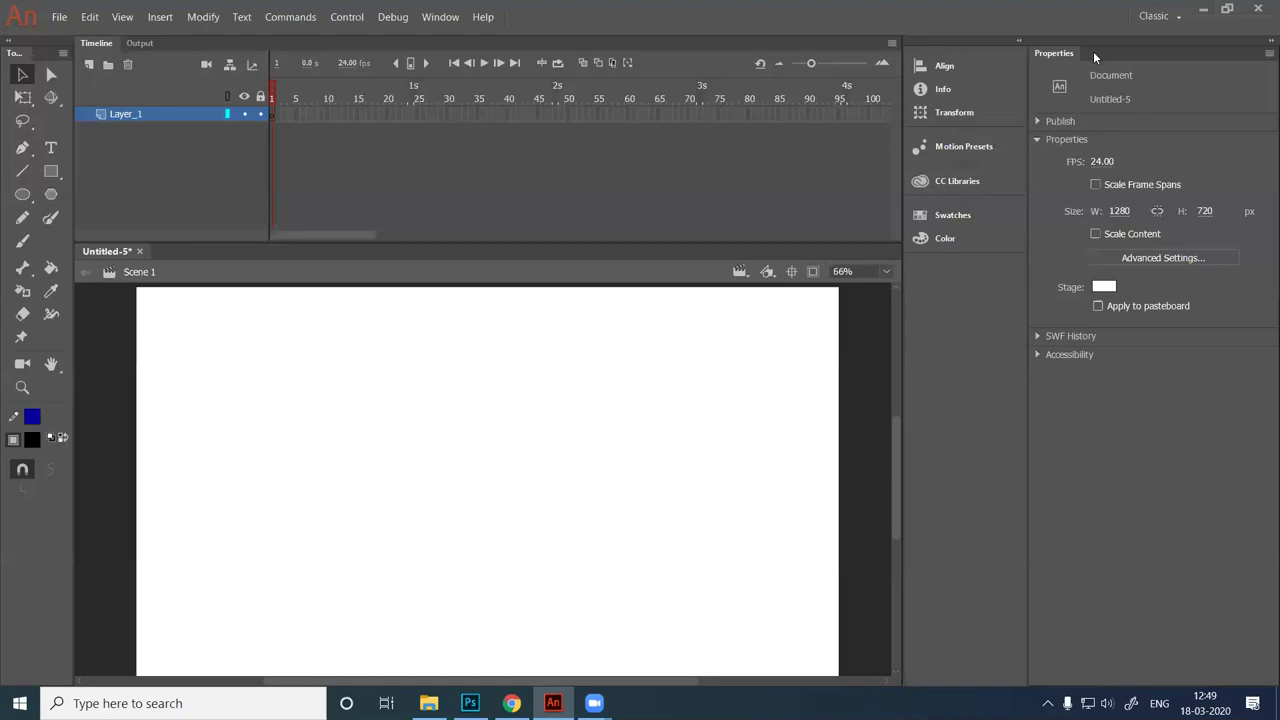
# Check the document's frame rate and stage size units, keeping the frame rate at 24 fps.
pyautogui.click(1092, 165)
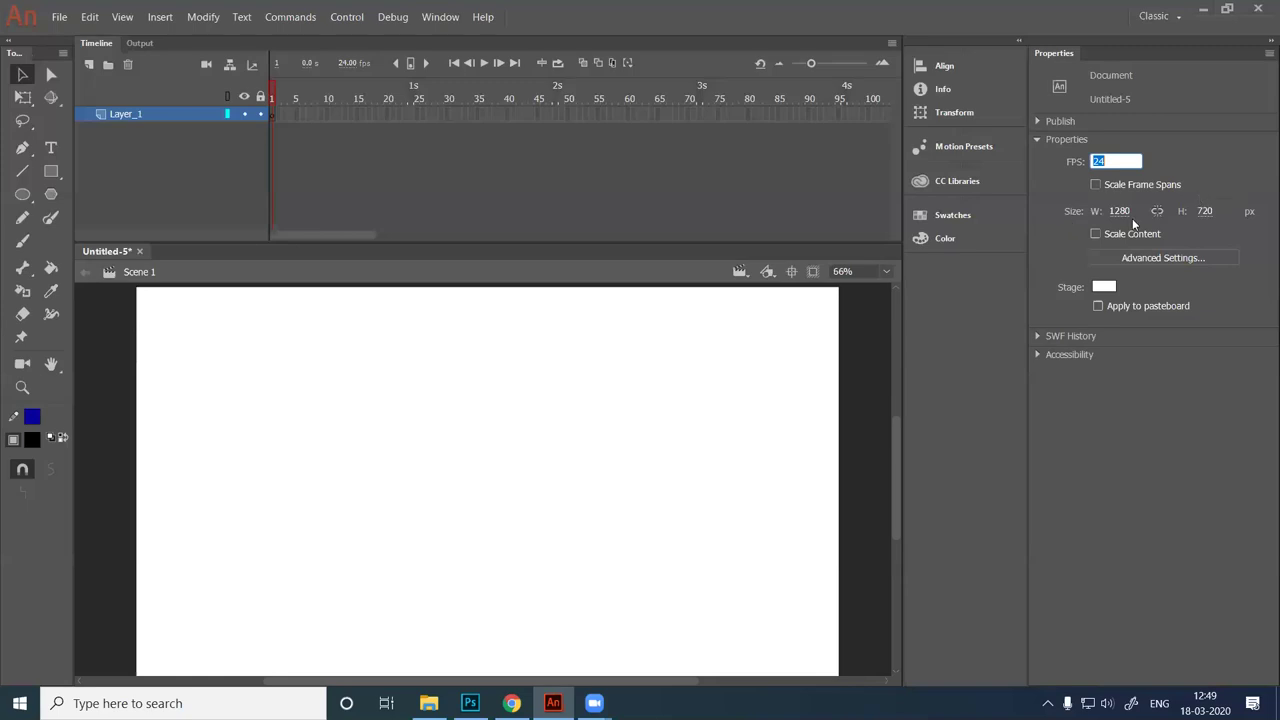
pyautogui.press('Return')
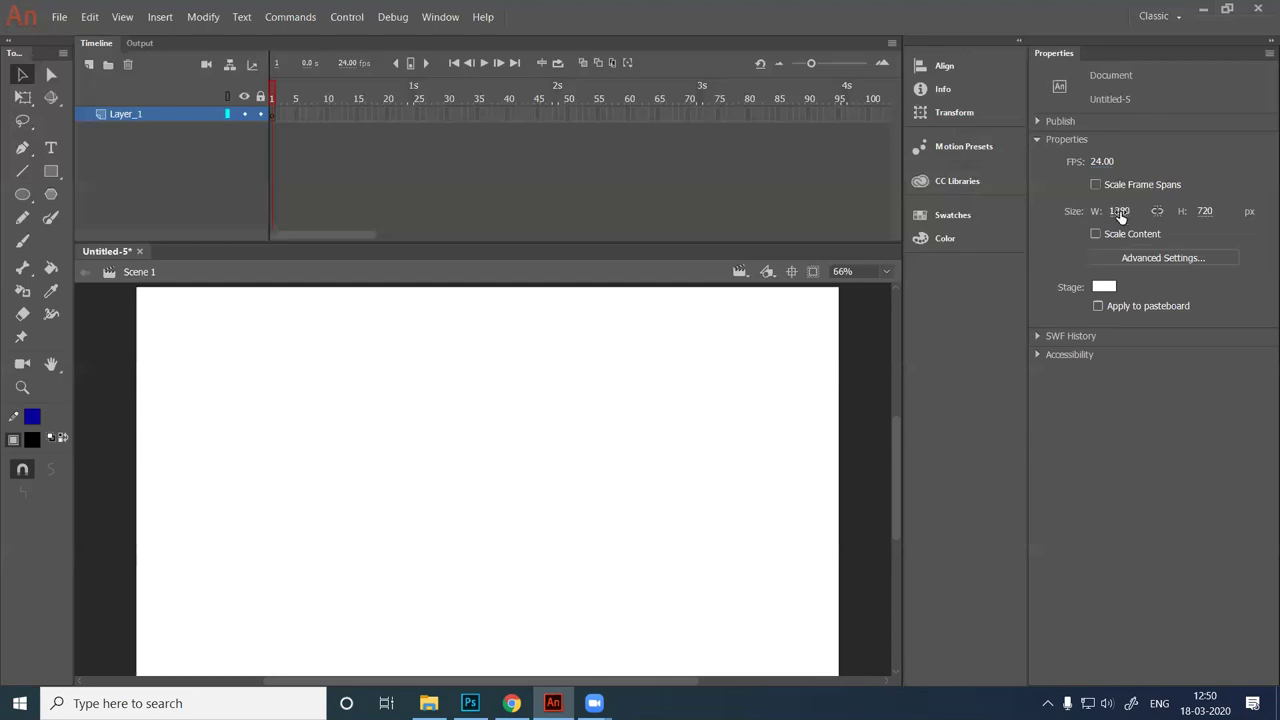
pyautogui.click(1240, 212)
pyautogui.click(1250, 222)
# Review the measurement units offered in the advanced document settings, and cancel the dialog.
pyautogui.click(1182, 259)
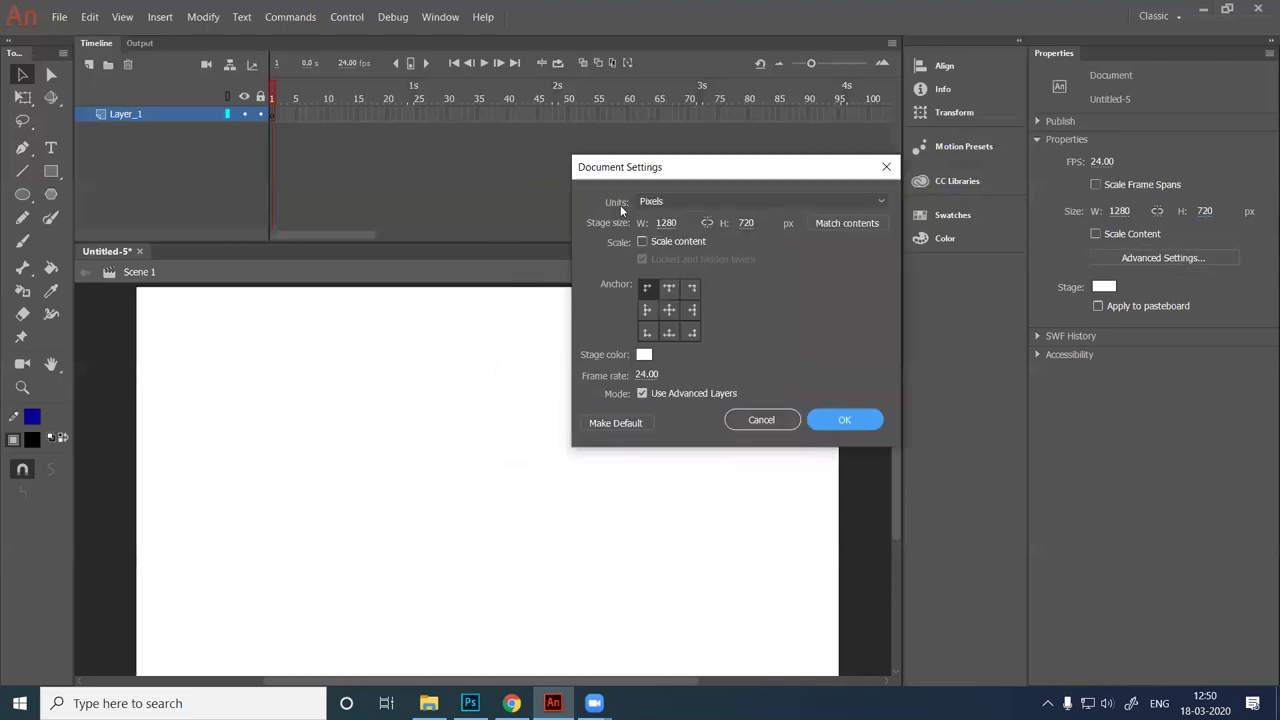
pyautogui.click(753, 201)
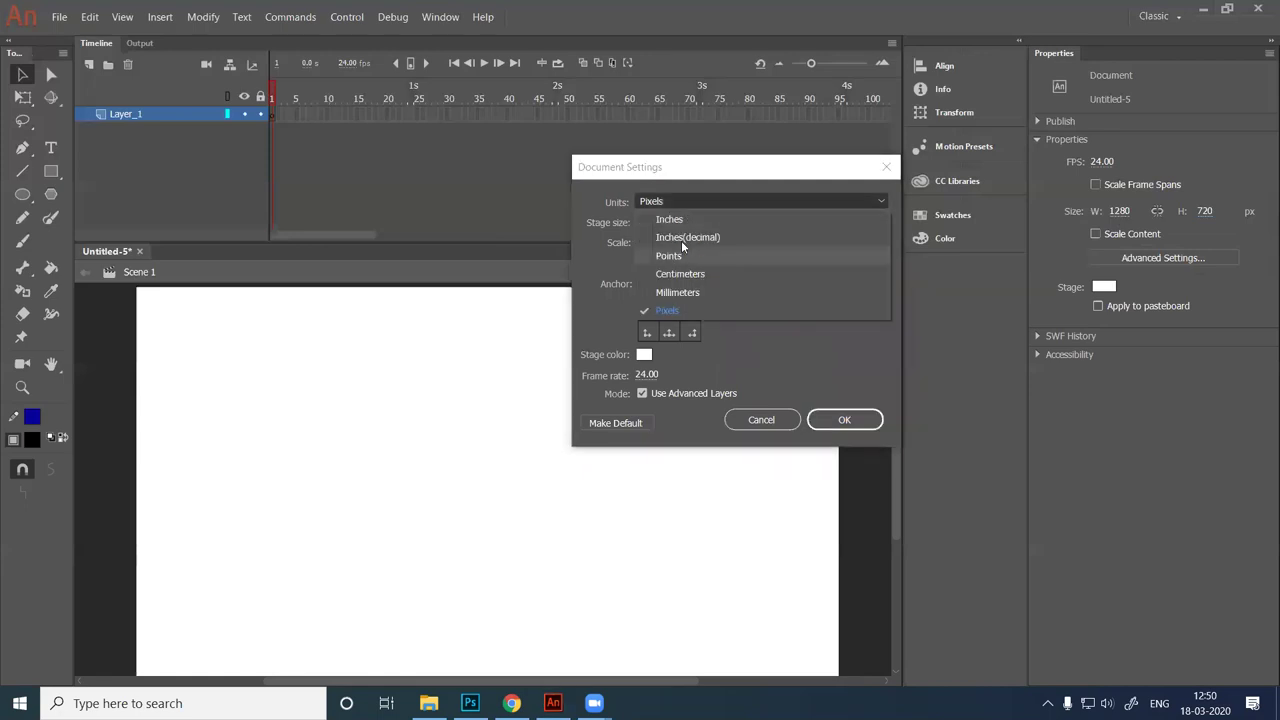
pyautogui.click(593, 264)
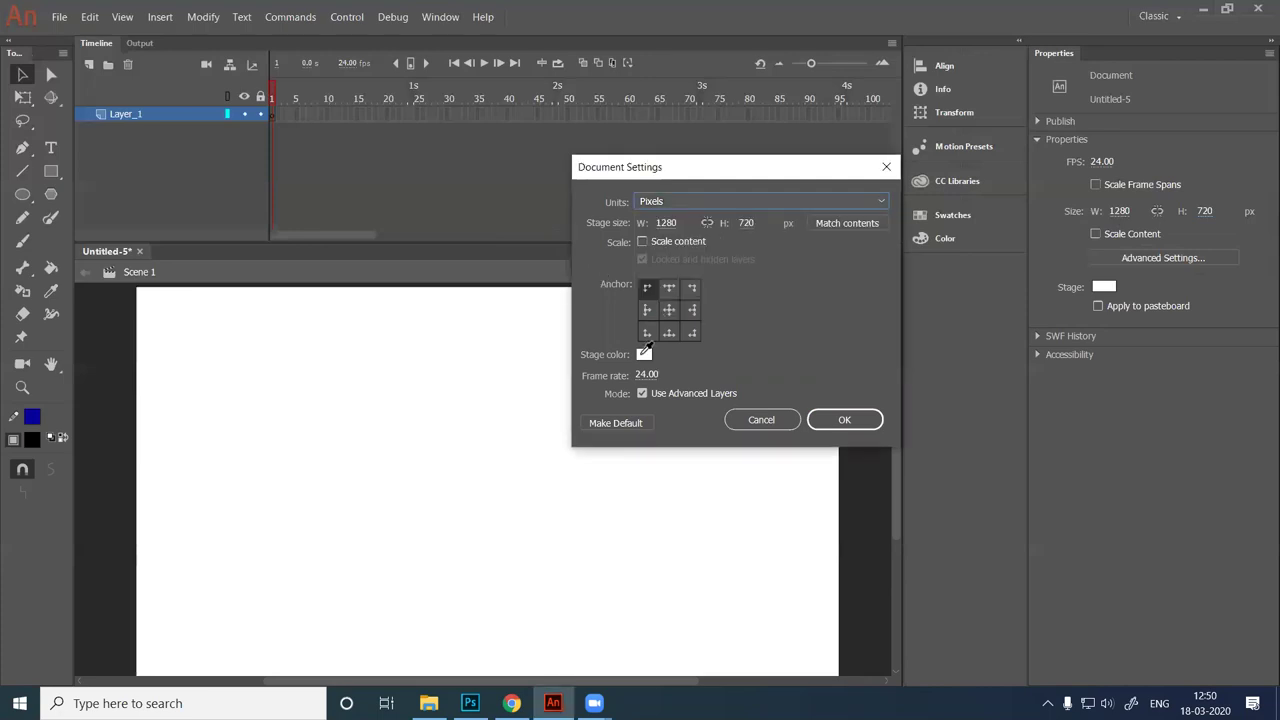
pyautogui.press('Escape')
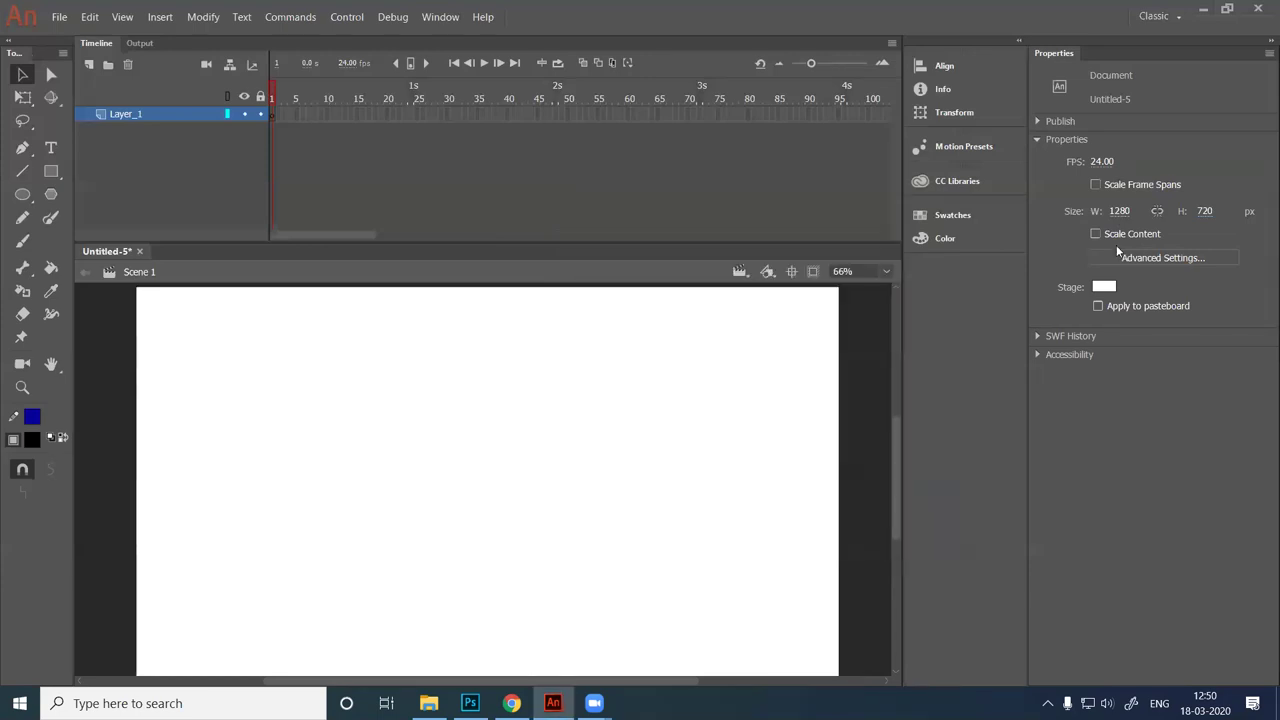
# Set the stage color to blue in the advanced document settings, and restore it to white in the document properties.
pyautogui.click(1152, 258)
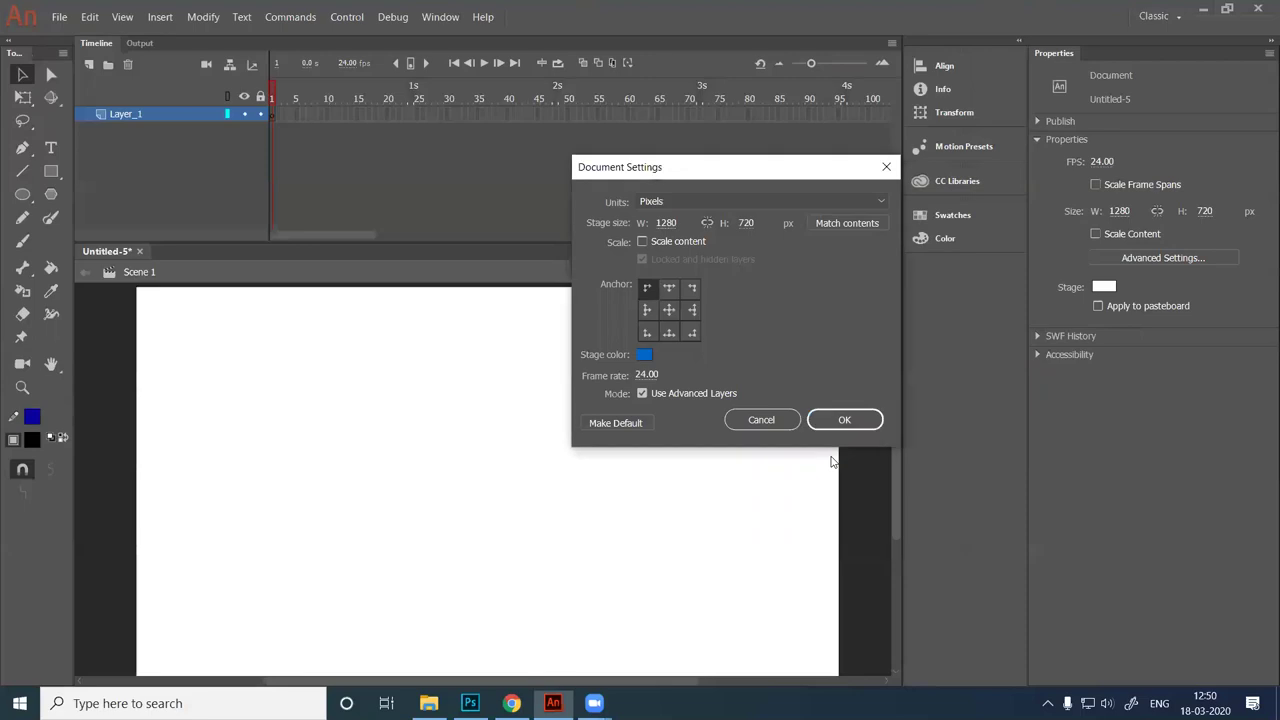
pyautogui.click(845, 420)
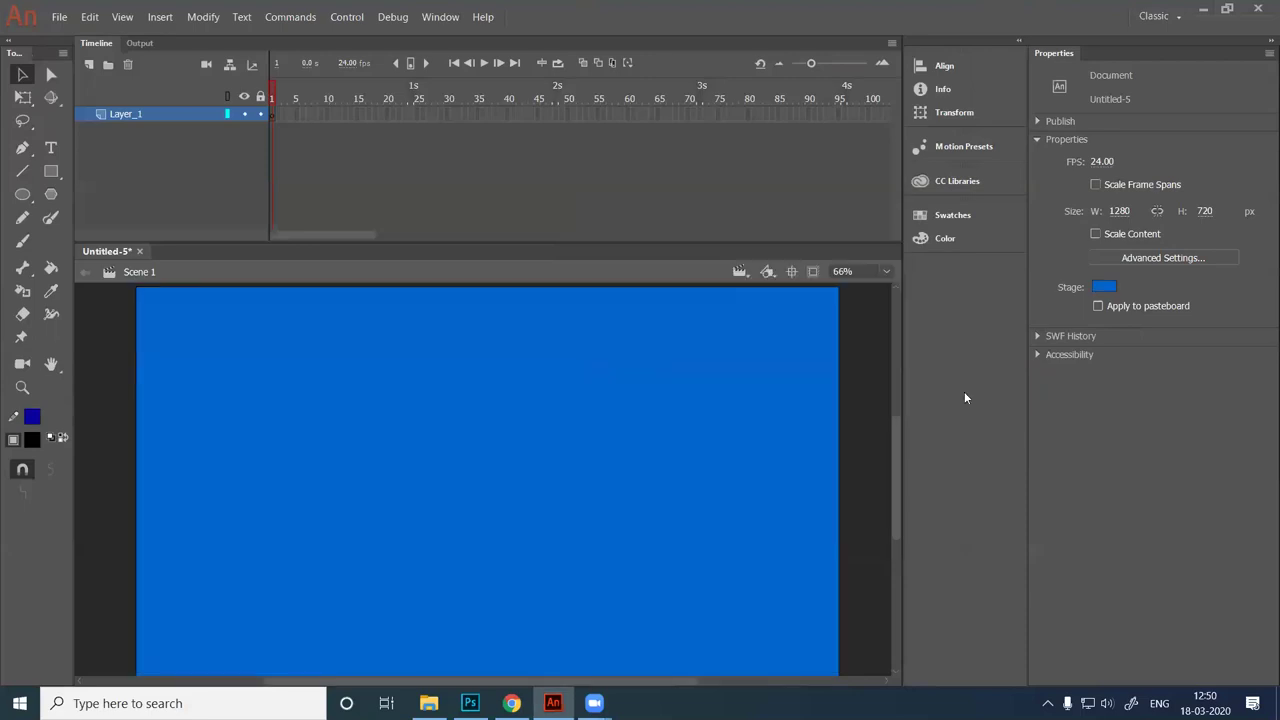
pyautogui.click(1106, 285)
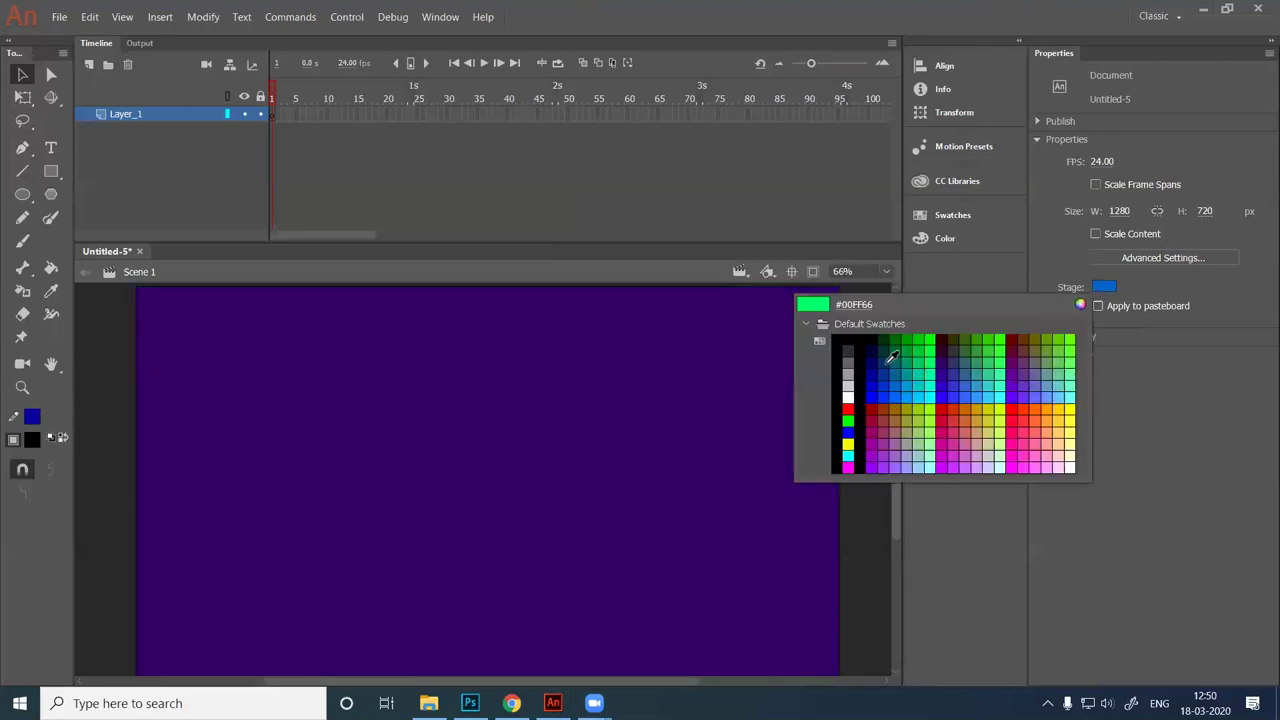
pyautogui.click(849, 397)
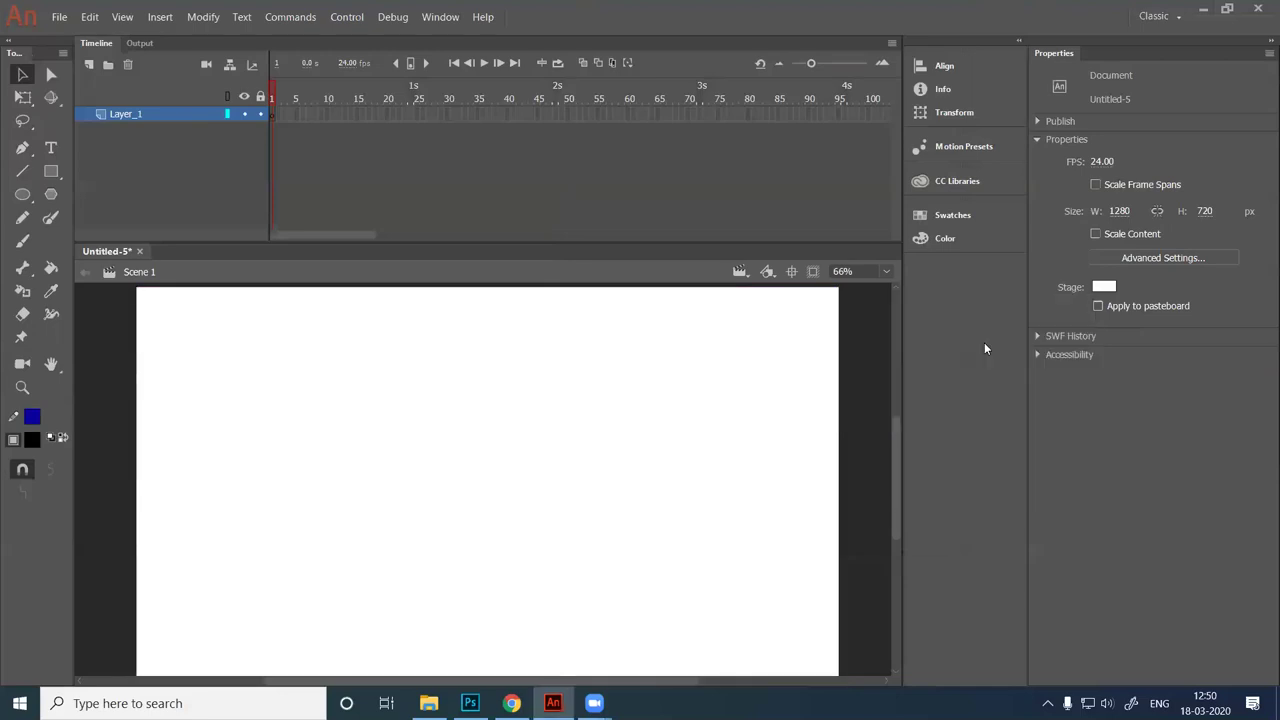
# Try several custom stage colors in the Color Picker, cancel it, and set the stage color to white from the default swatches.
pyautogui.click(1104, 287)
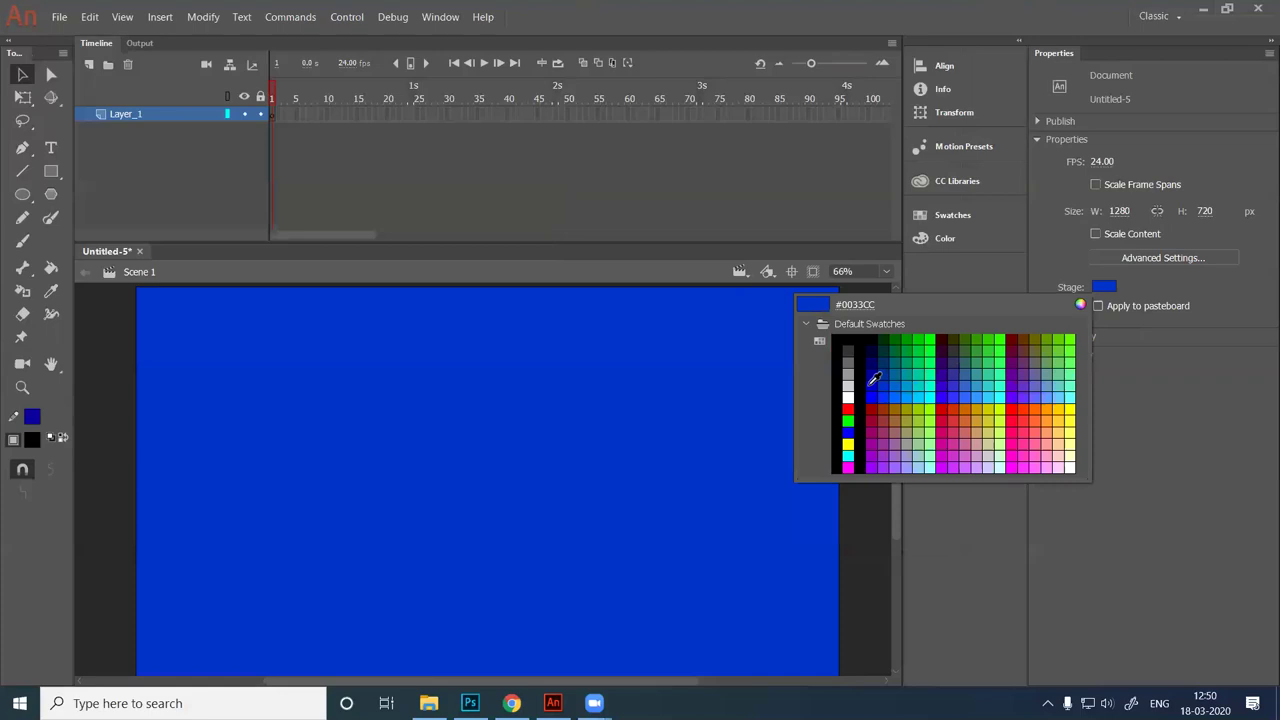
pyautogui.click(1081, 306)
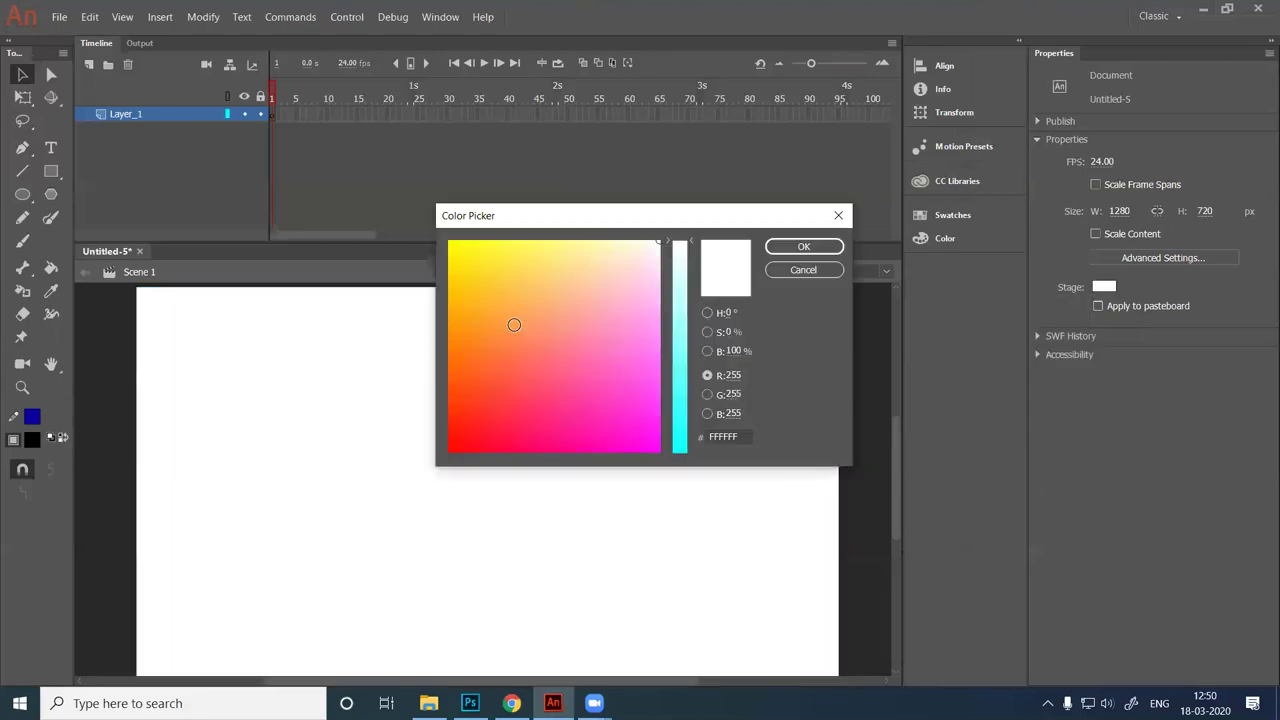
pyautogui.click(484, 290)
pyautogui.click(567, 338)
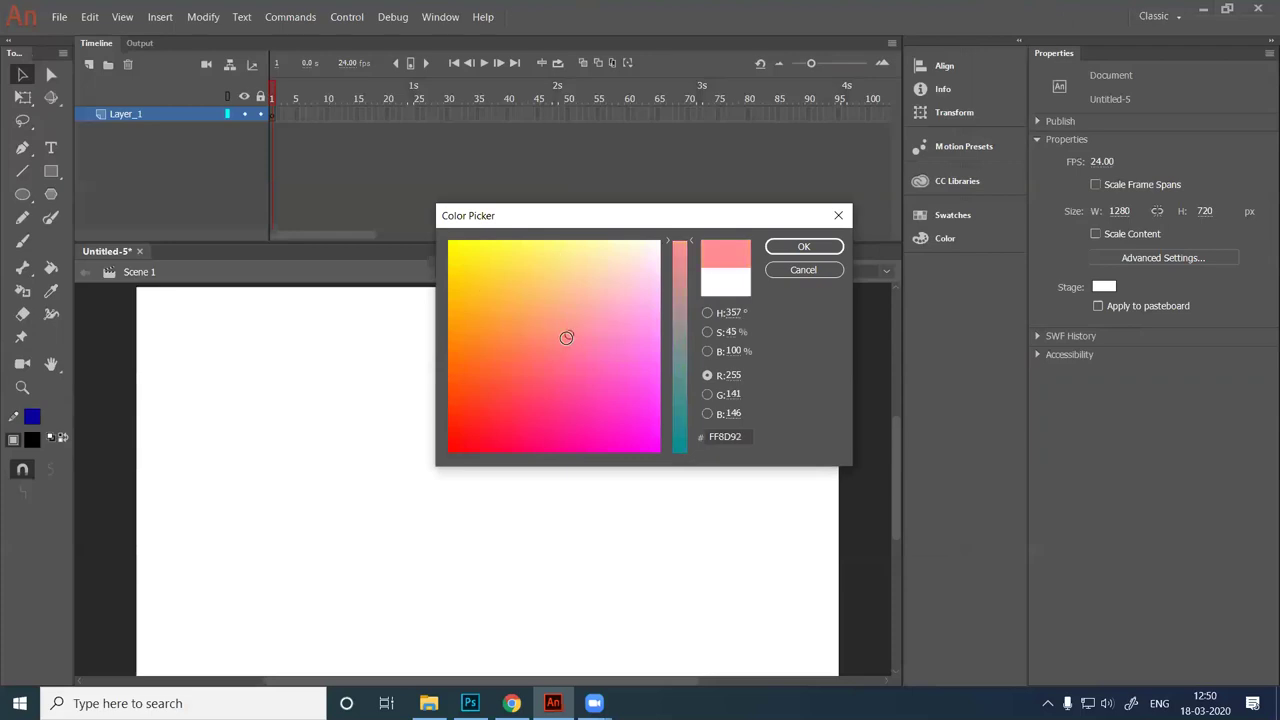
pyautogui.click(640, 318)
pyautogui.click(480, 313)
pyautogui.press('Escape')
pyautogui.click(1103, 287)
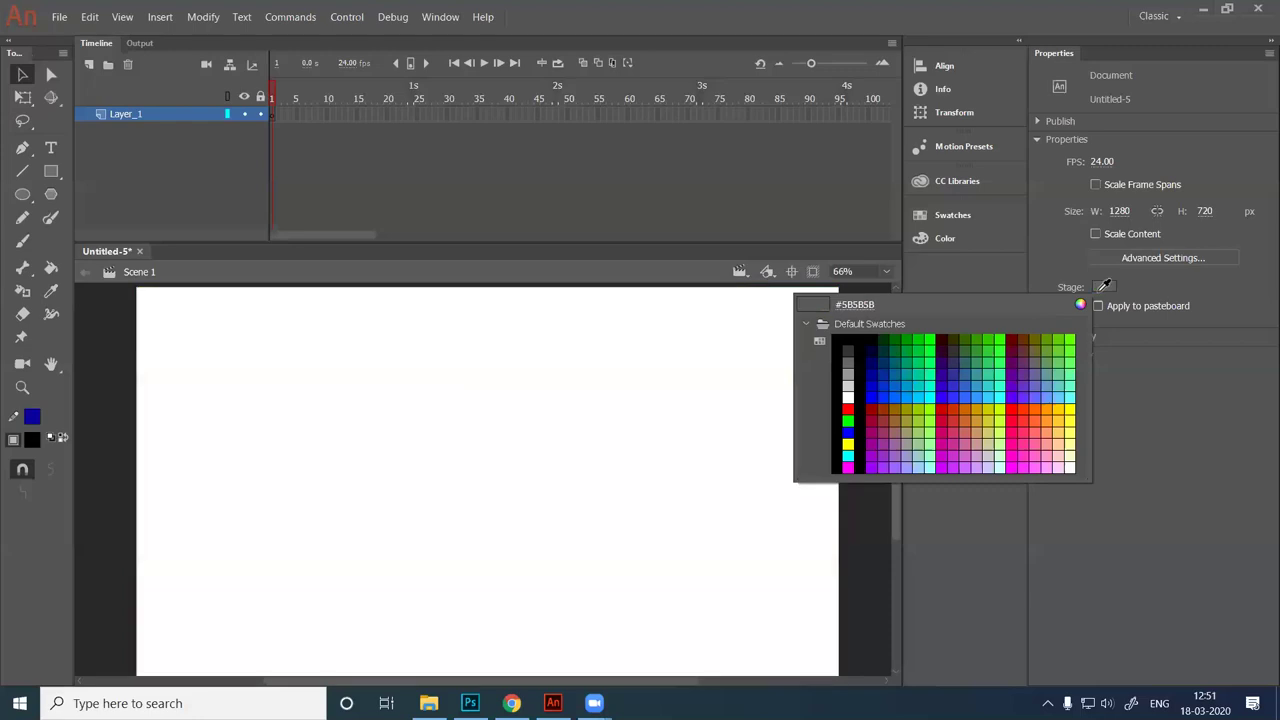
pyautogui.click(846, 389)
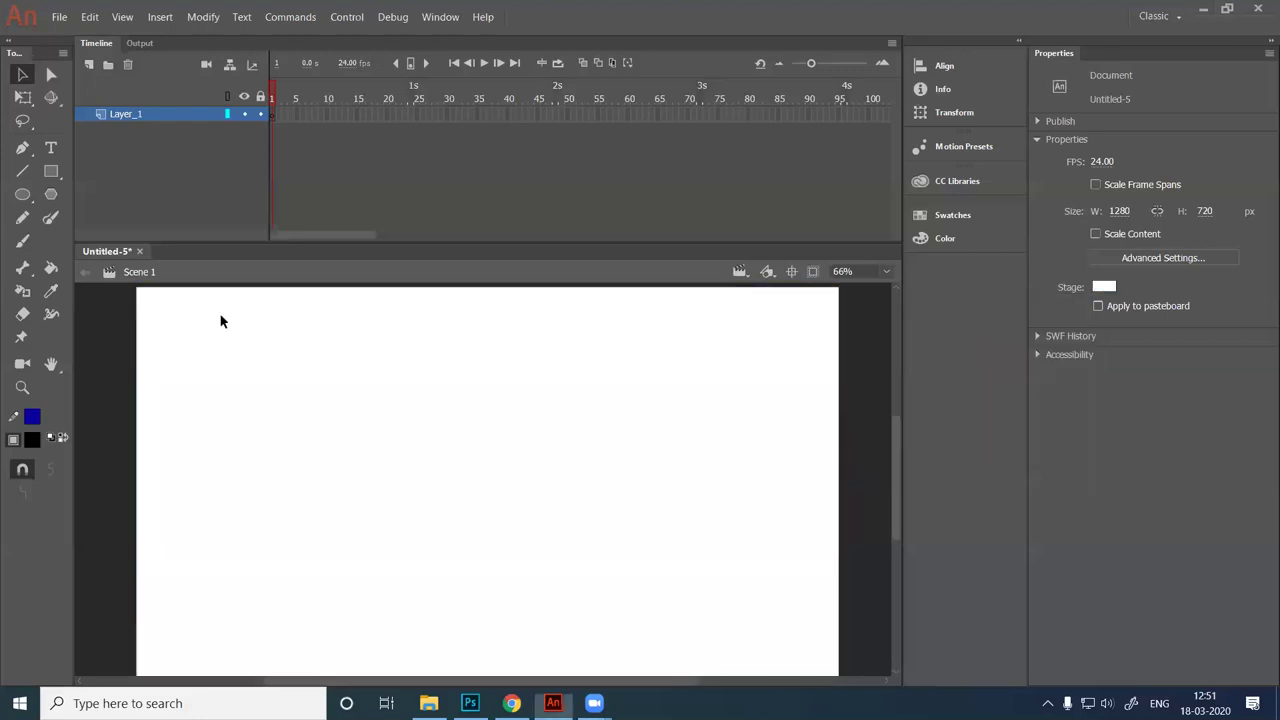
# Review the save location, file name and Animate Document (*.fla) type for saving the document, and cancel without saving.
pyautogui.click(58, 14)
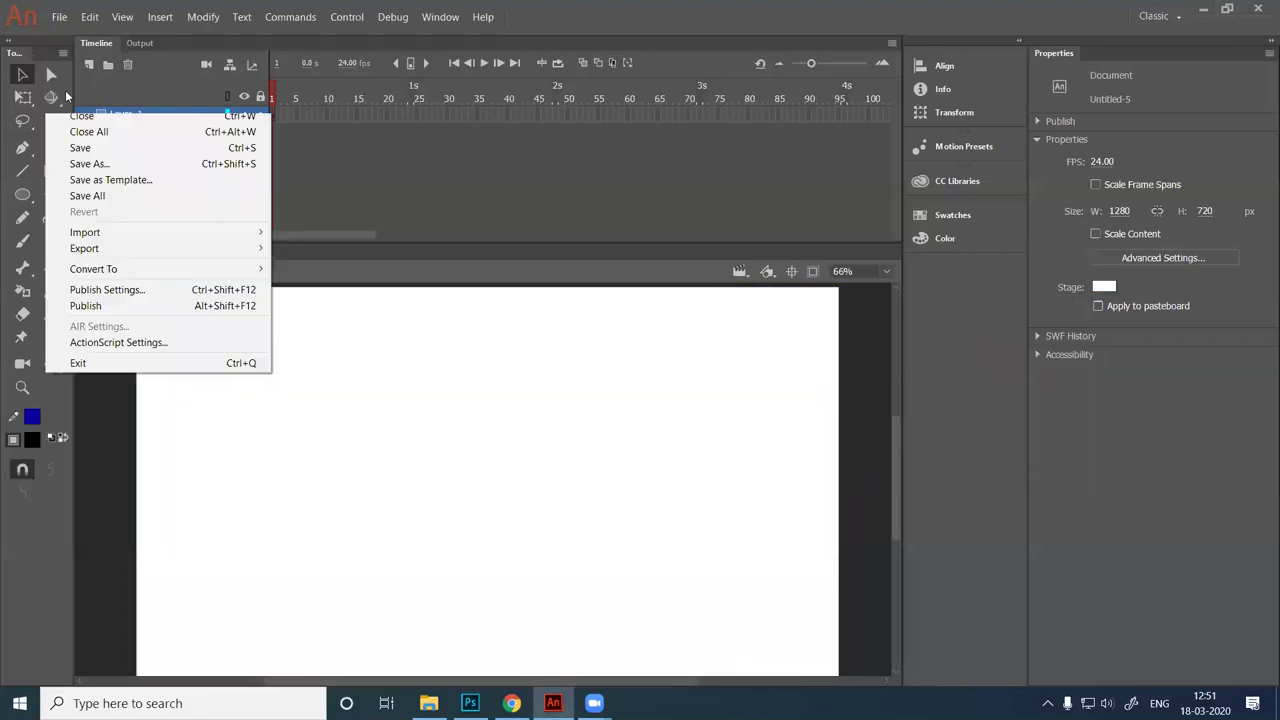
pyautogui.click(80, 152)
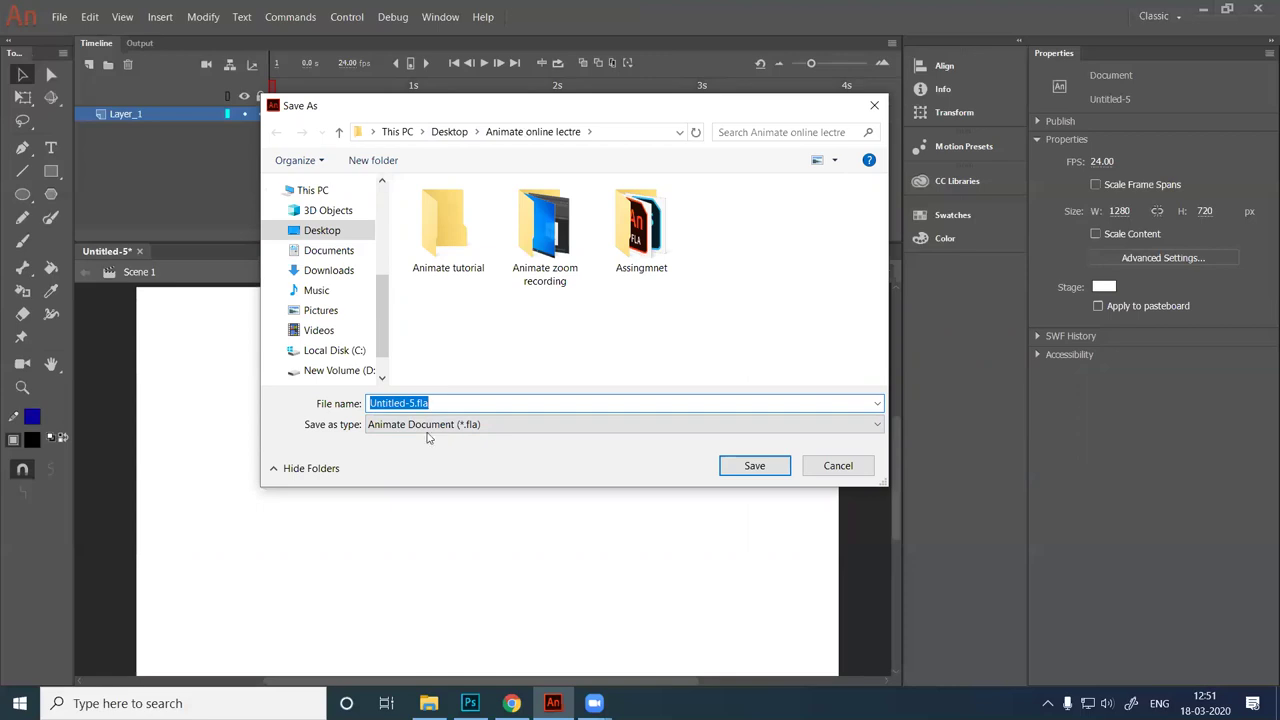
pyautogui.click(838, 466)
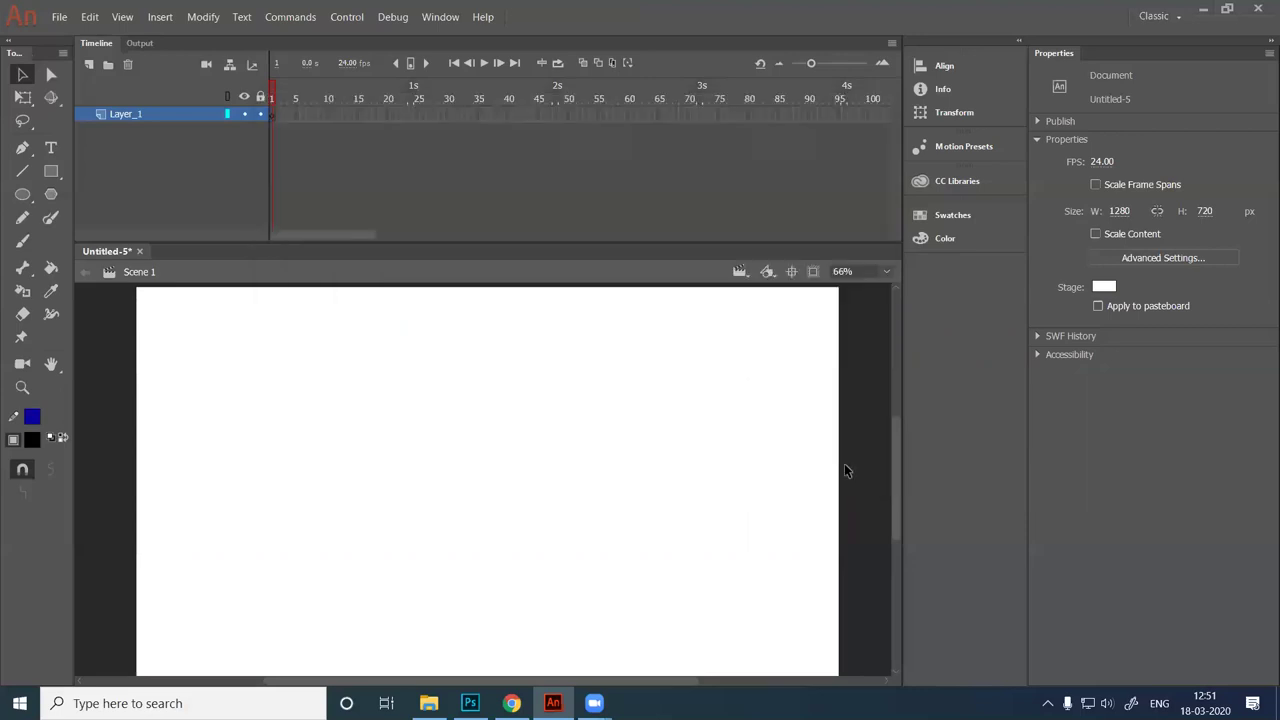